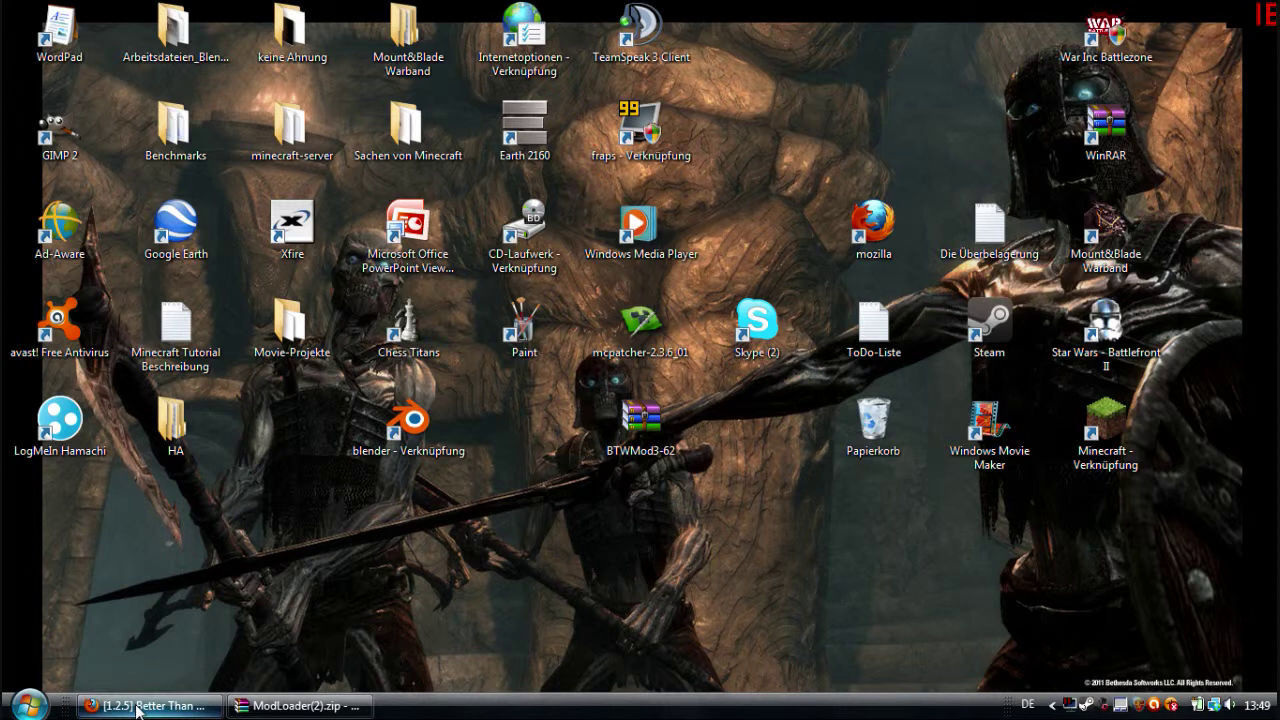
- Switch to Firefox and check the Minecraft version given in the title of the Better Than Wolves Mod topic
left_click(212, 706)
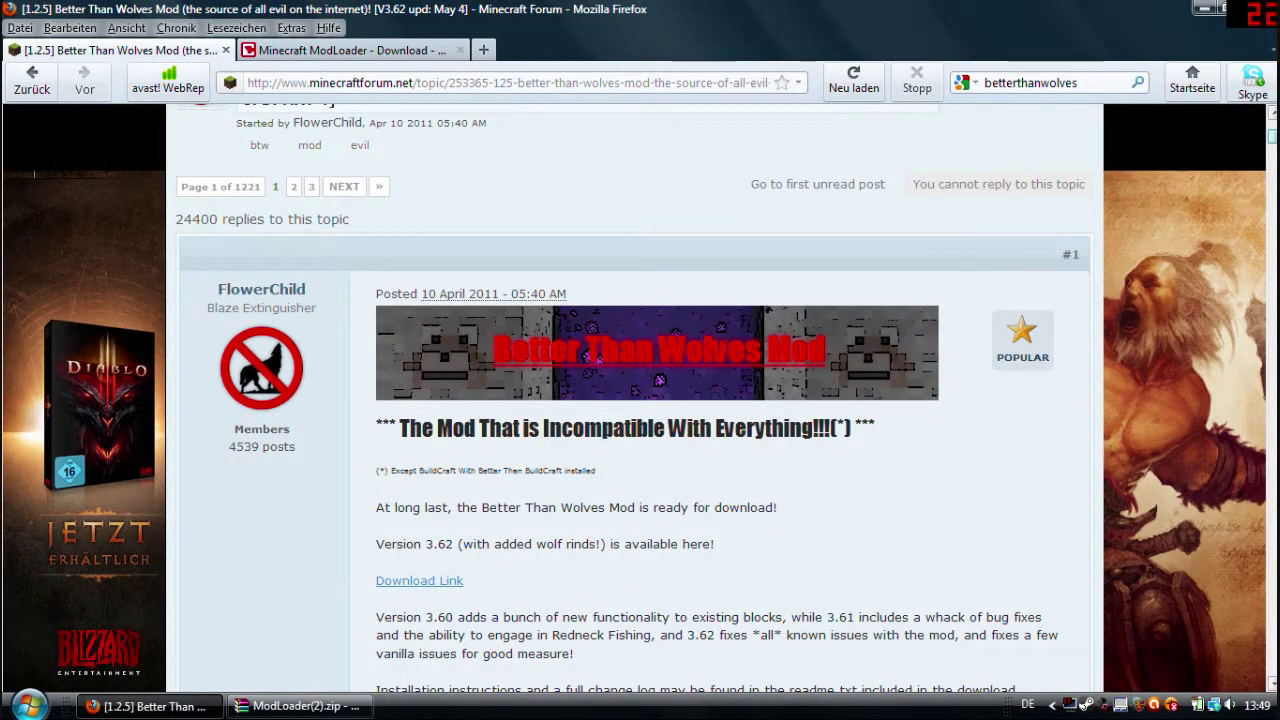
scroll(640, 400, "up", 10)
scroll(706, 390, "down", 10)
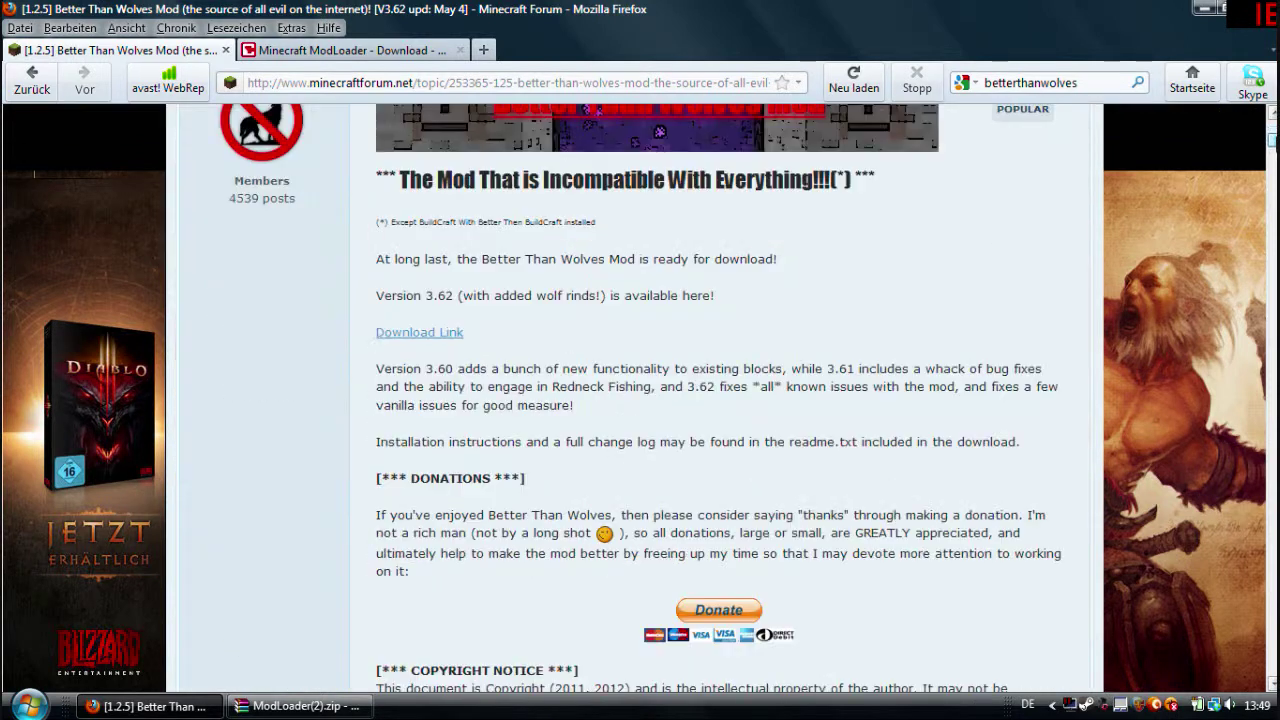
middle_click(1183, 219)
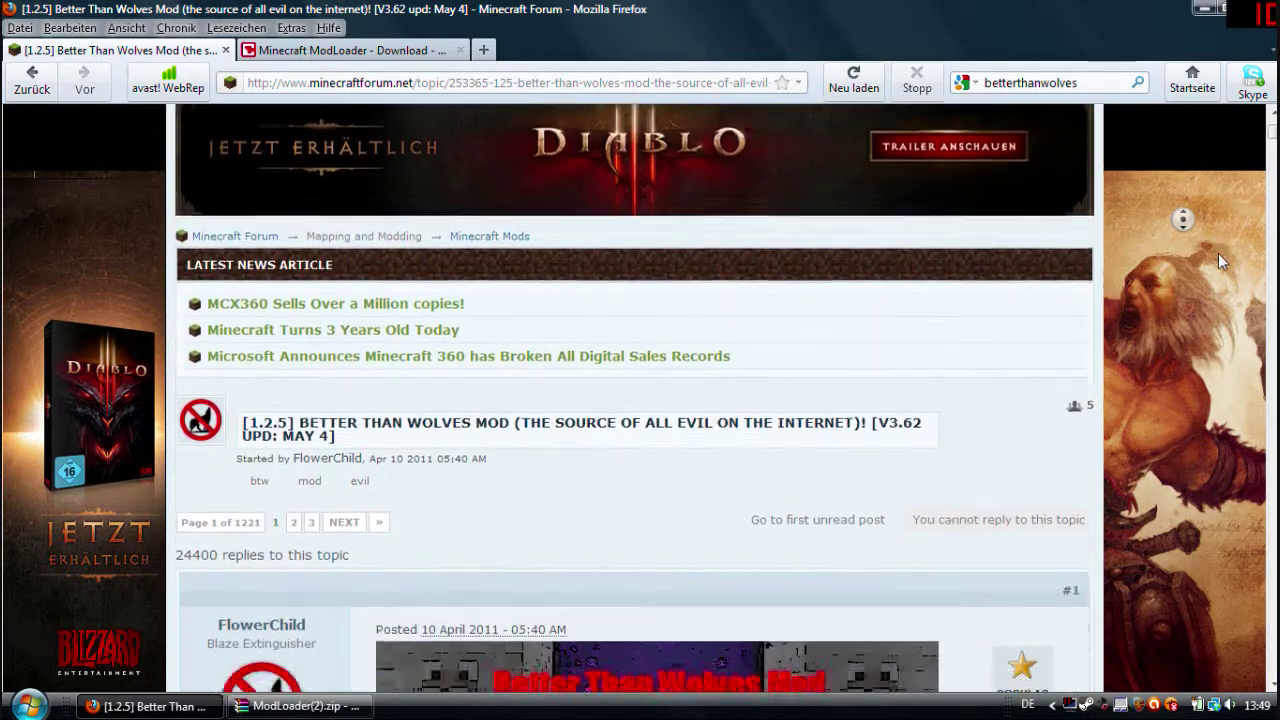
left_click(1218, 253)
left_click(460, 50)
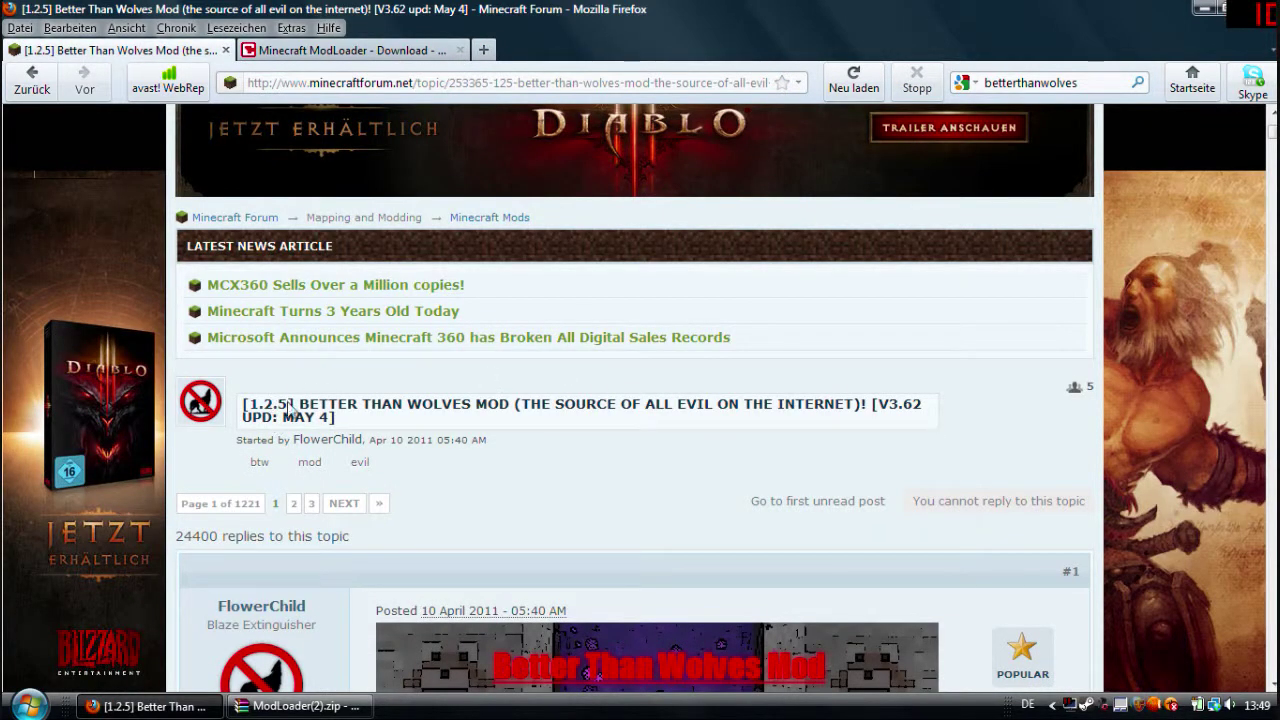
triple_click(249, 417)
left_click_drag(244, 405, 285, 403)
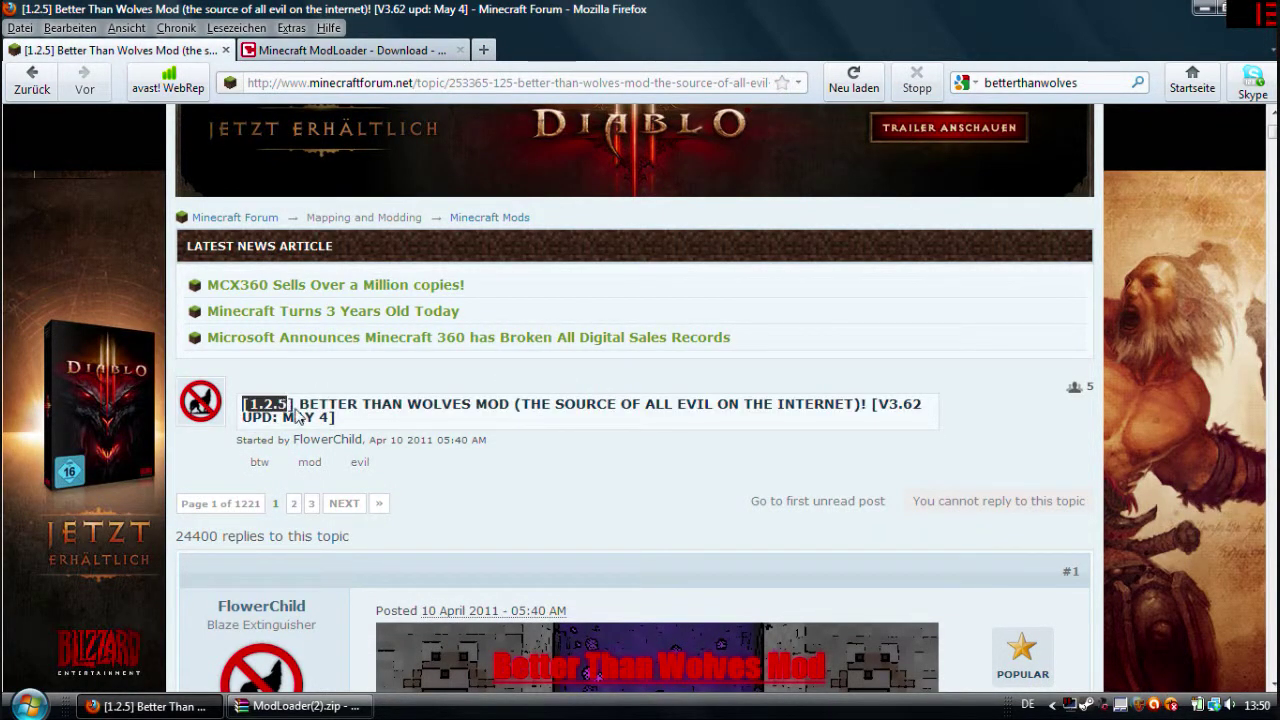
left_click(310, 386)
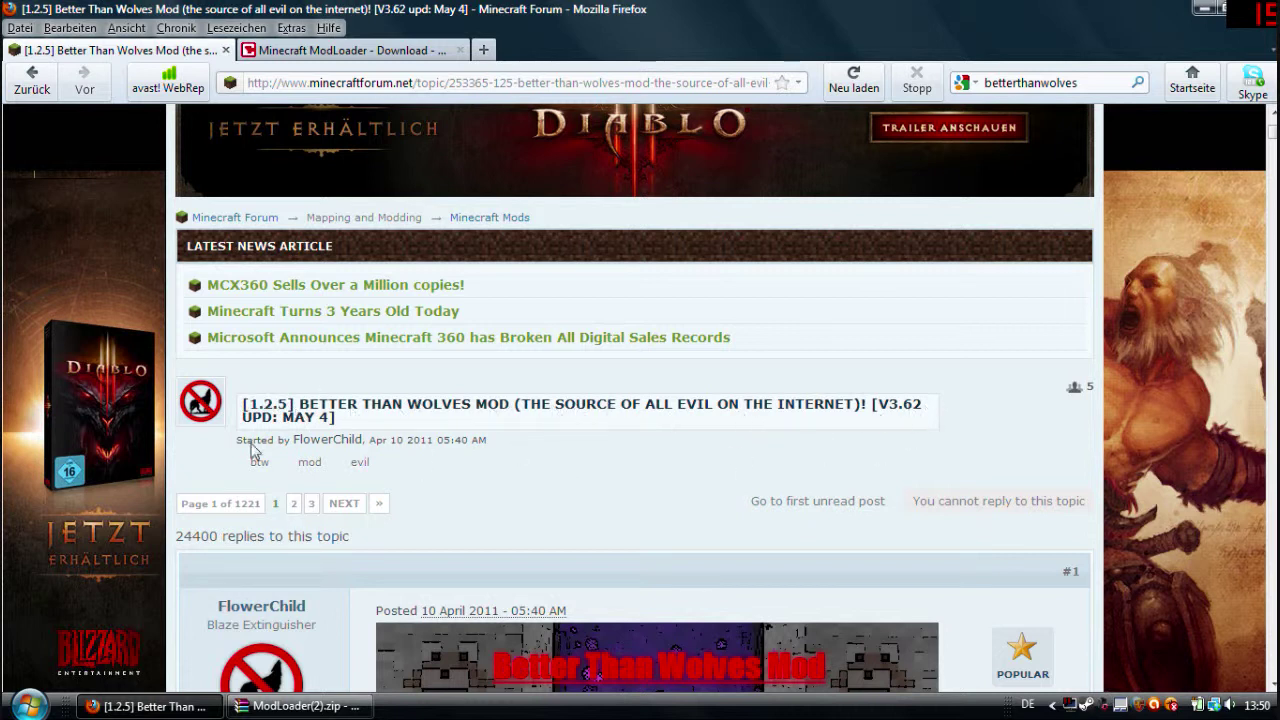
- Read through the topic's first post for the mod download link, the ModLoader requirement and the note on Minecraft Forge
scroll(256, 434, "down", 3)
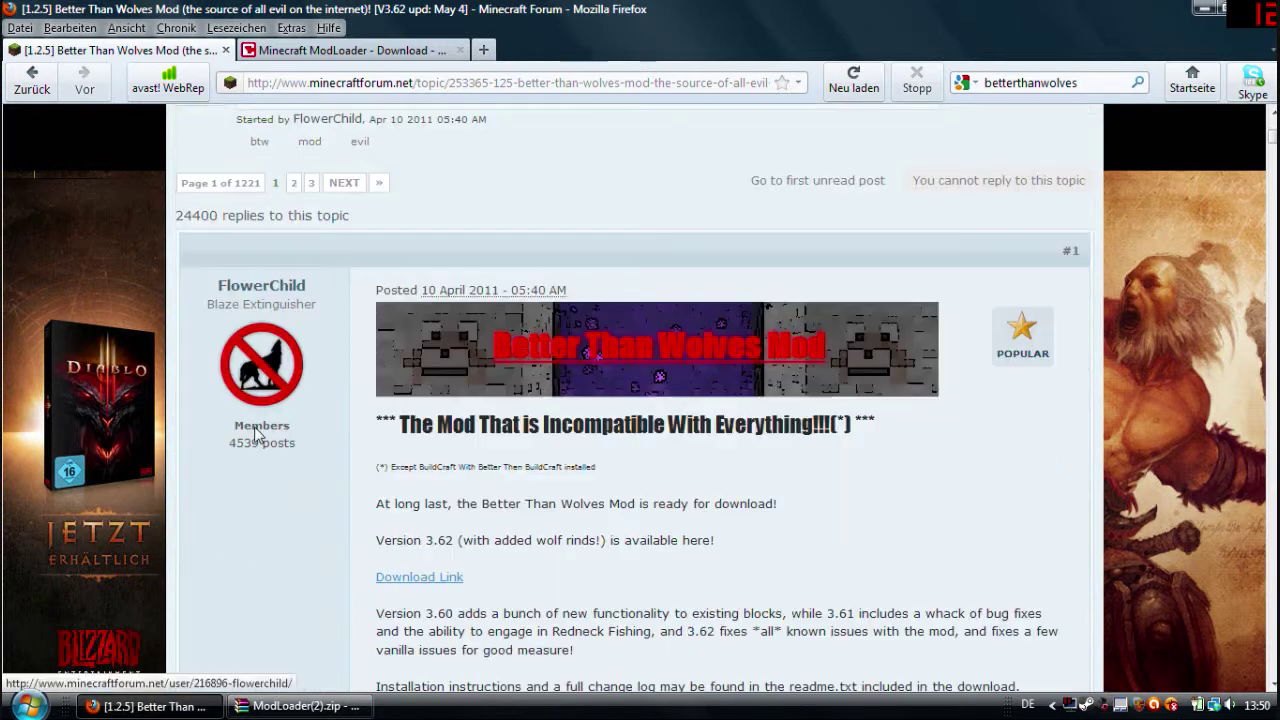
scroll(258, 435, "down", 3)
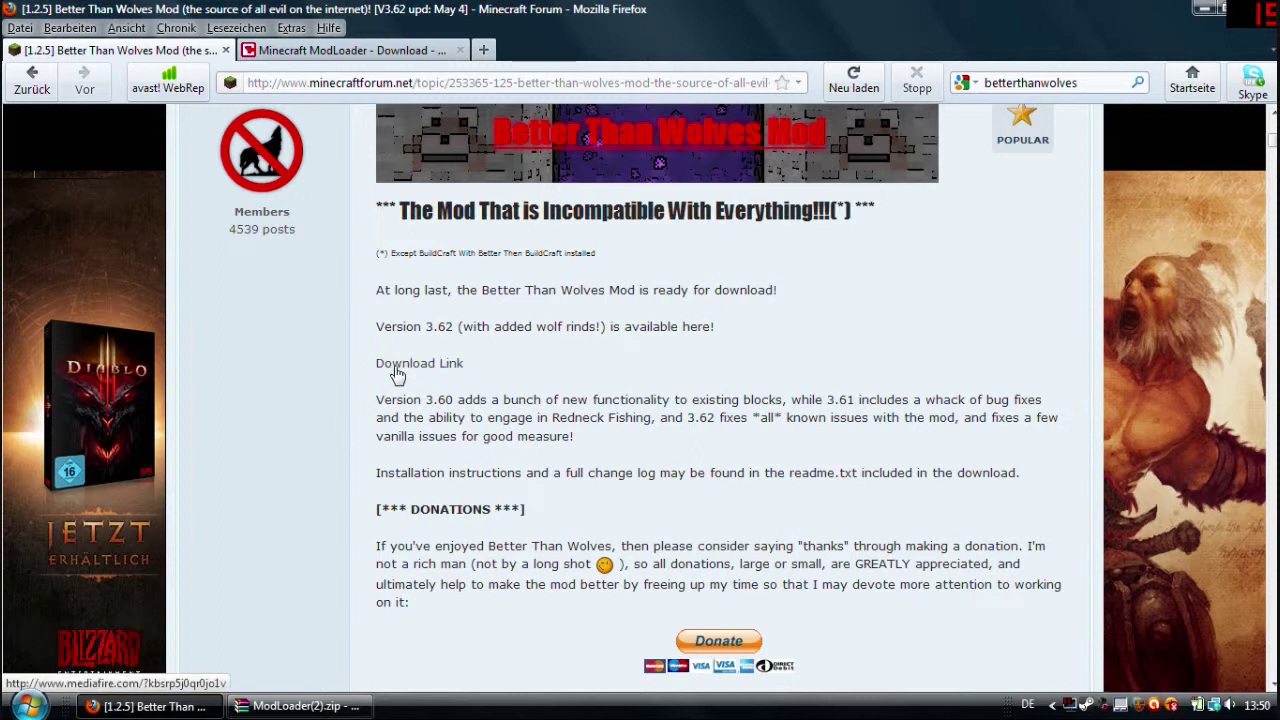
scroll(337, 460, "down", 10)
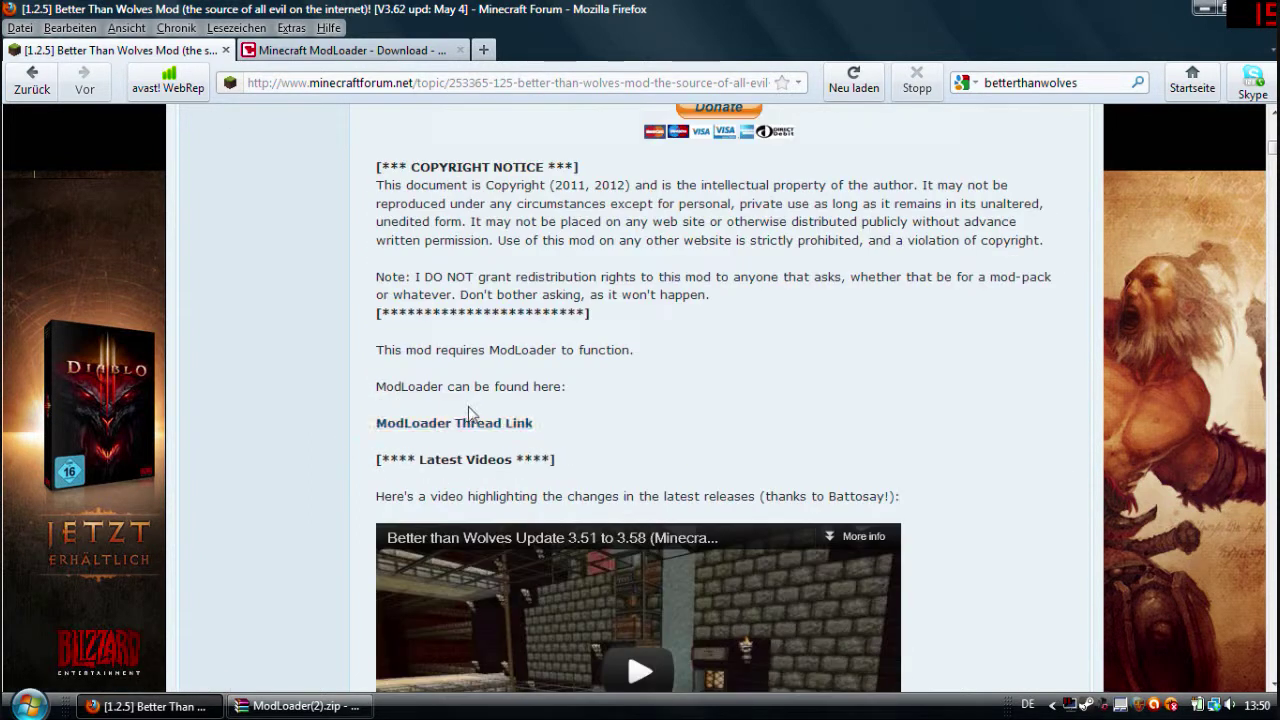
scroll(276, 462, "down", 6)
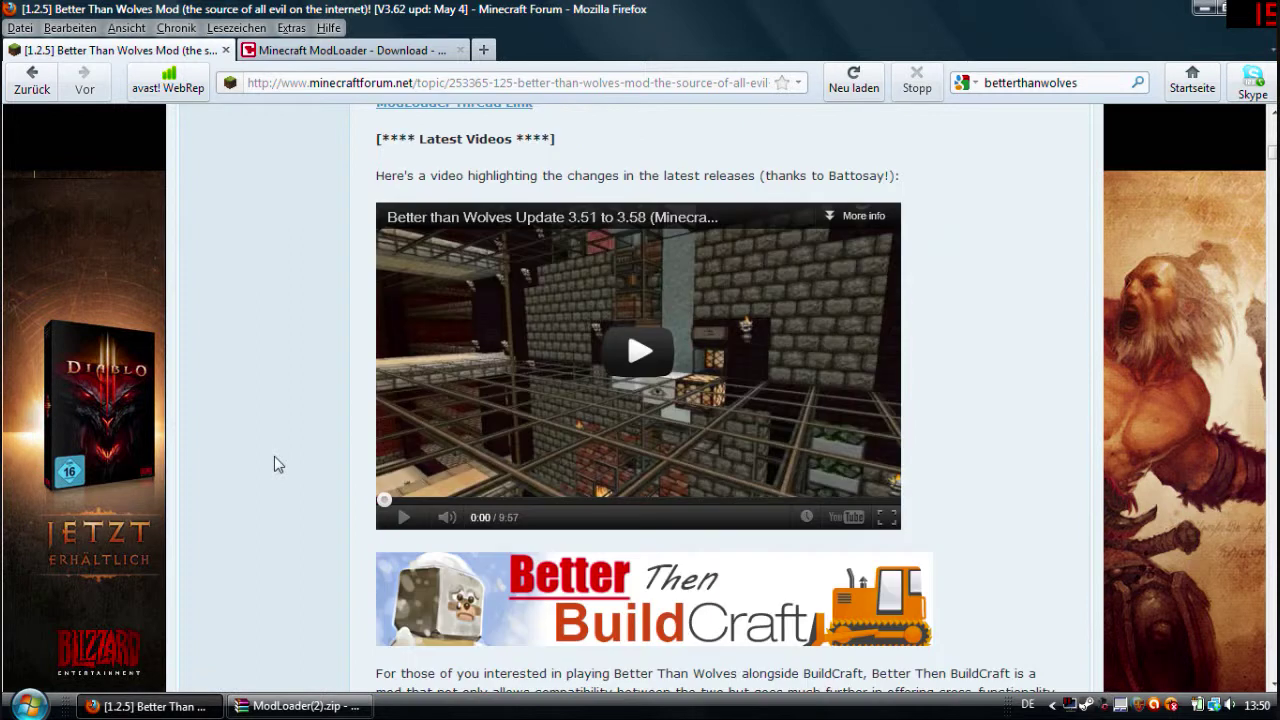
scroll(274, 456, "down", 6)
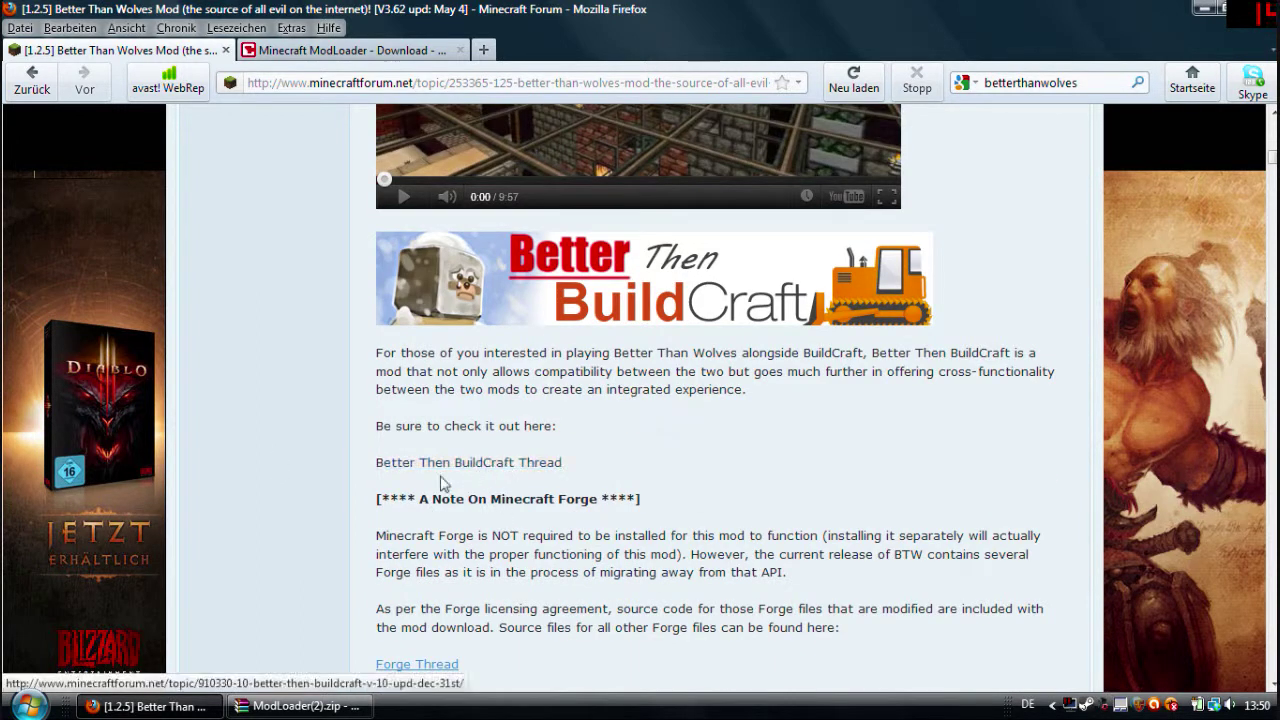
scroll(291, 549, "down", 8)
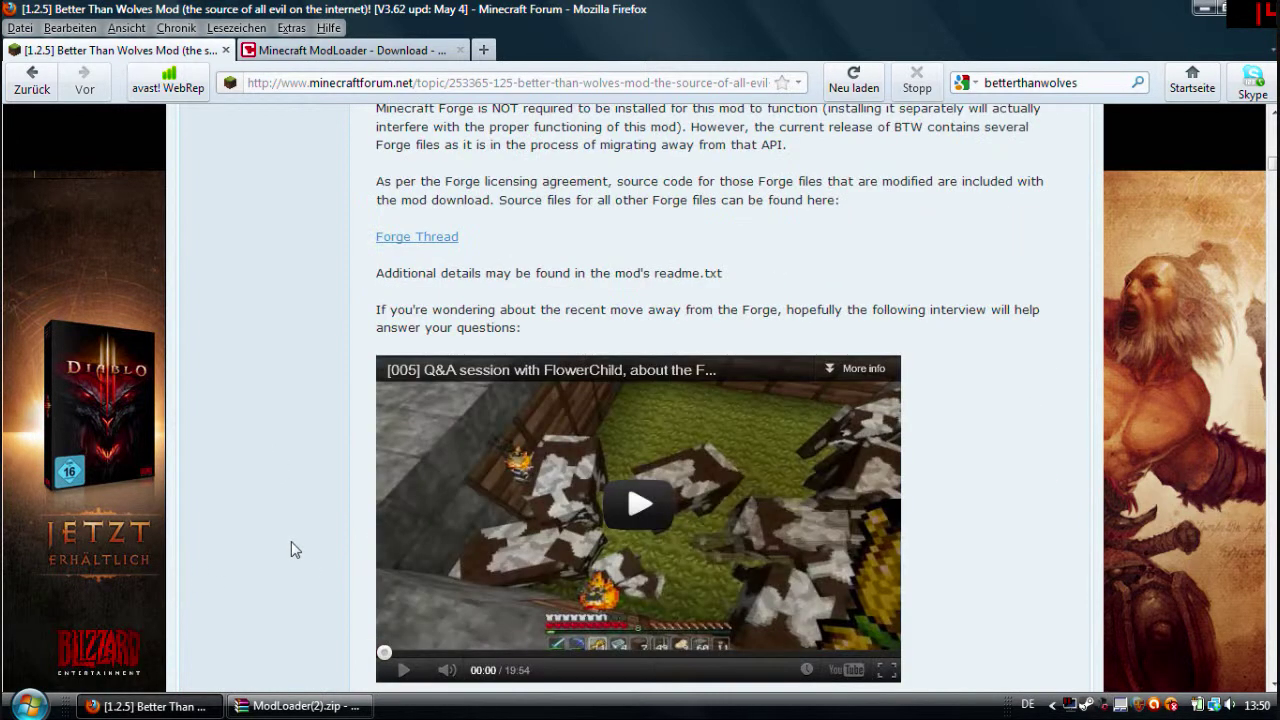
scroll(293, 549, "down", 2)
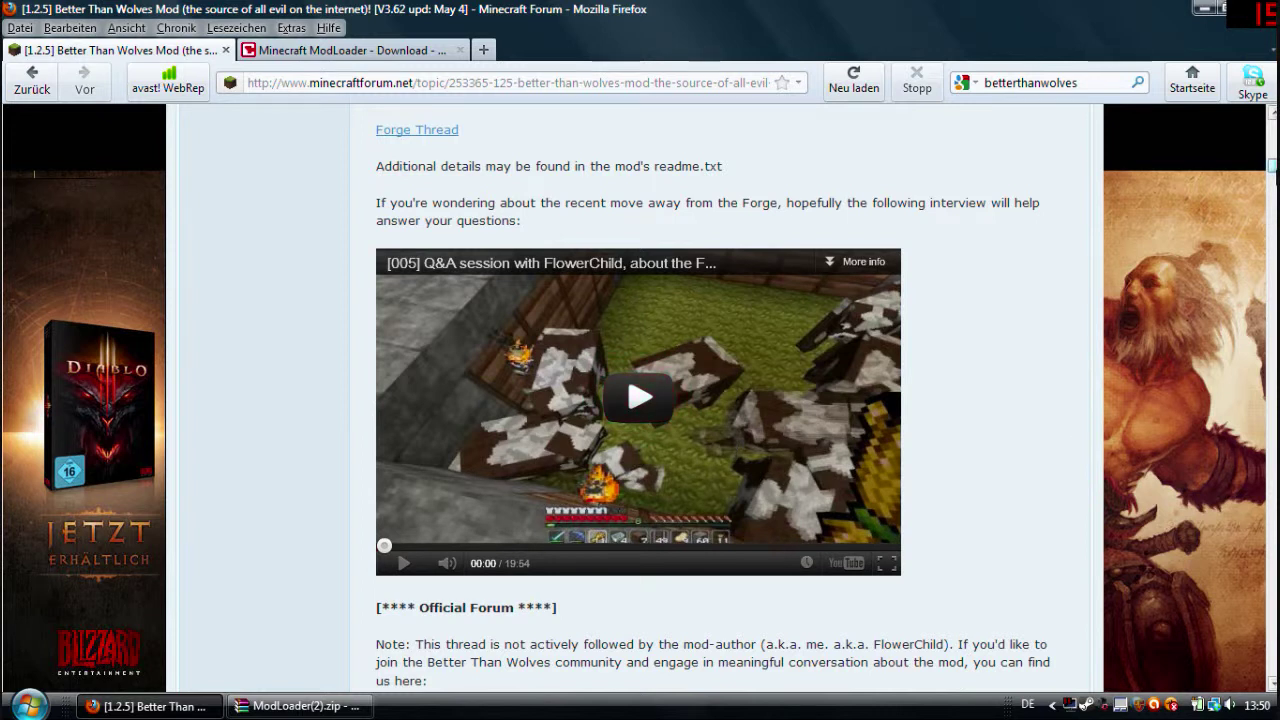
left_click_drag(1272, 165, 1272, 125)
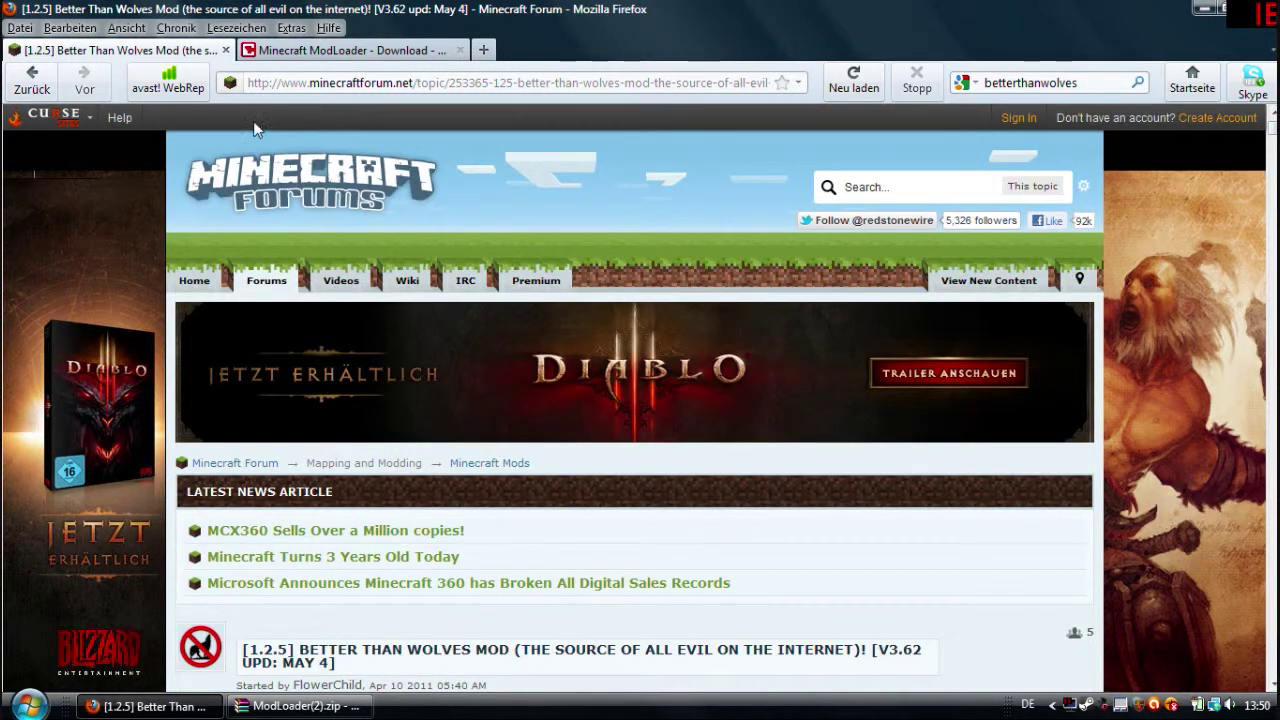
- Review the Minecraft ModLoader download page on CHIP Online, and close Firefox with its open tabs
left_click(245, 50)
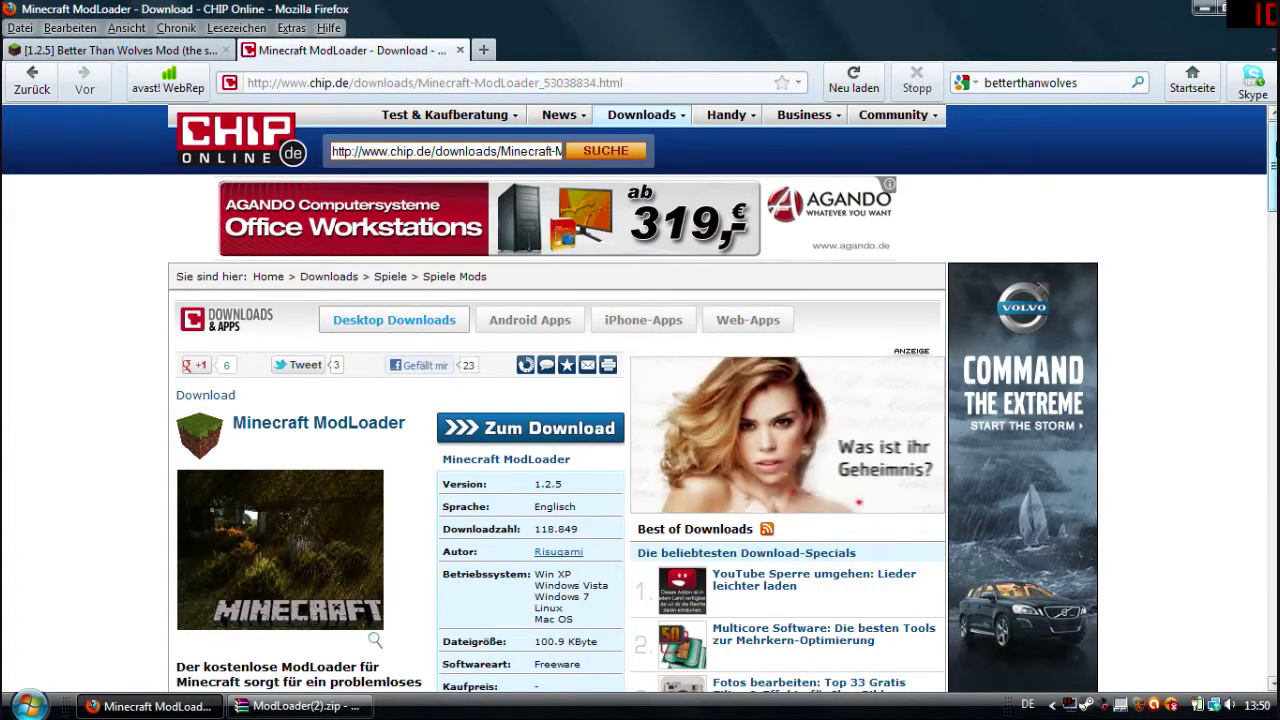
scroll(640, 400, "down", 3)
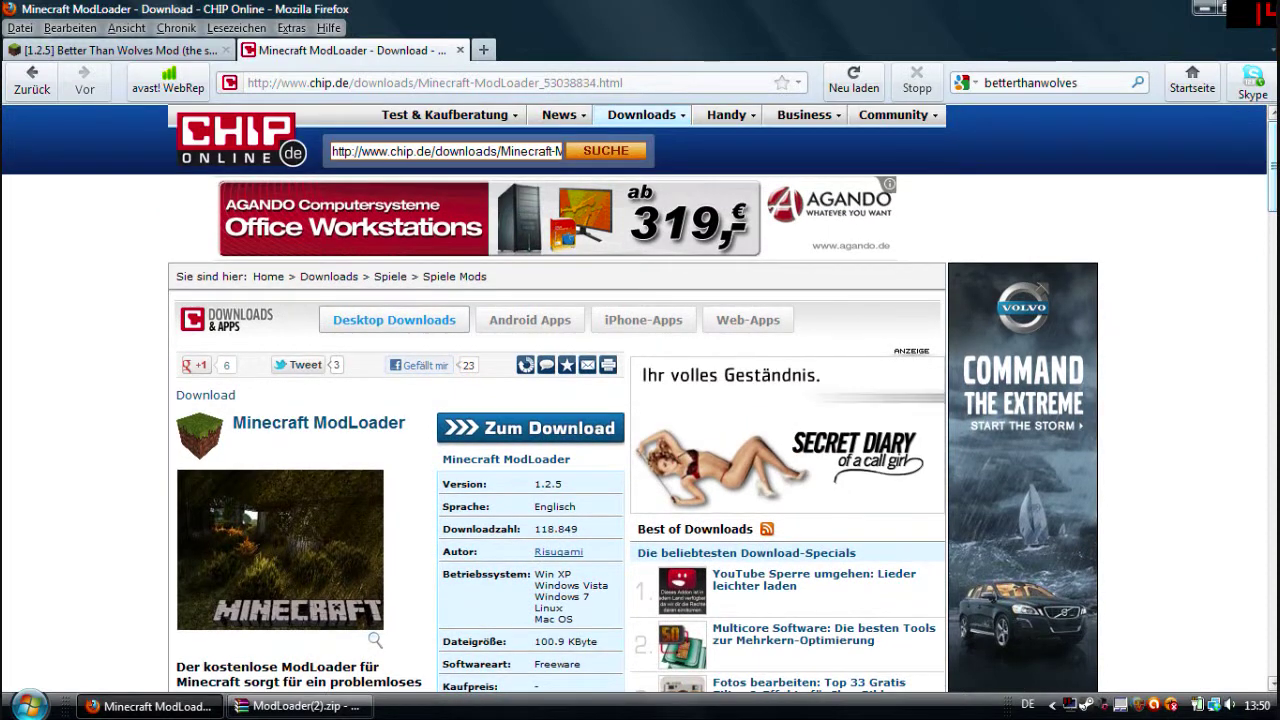
scroll(1273, 162, "down", 2)
scroll(640, 400, "up", 3)
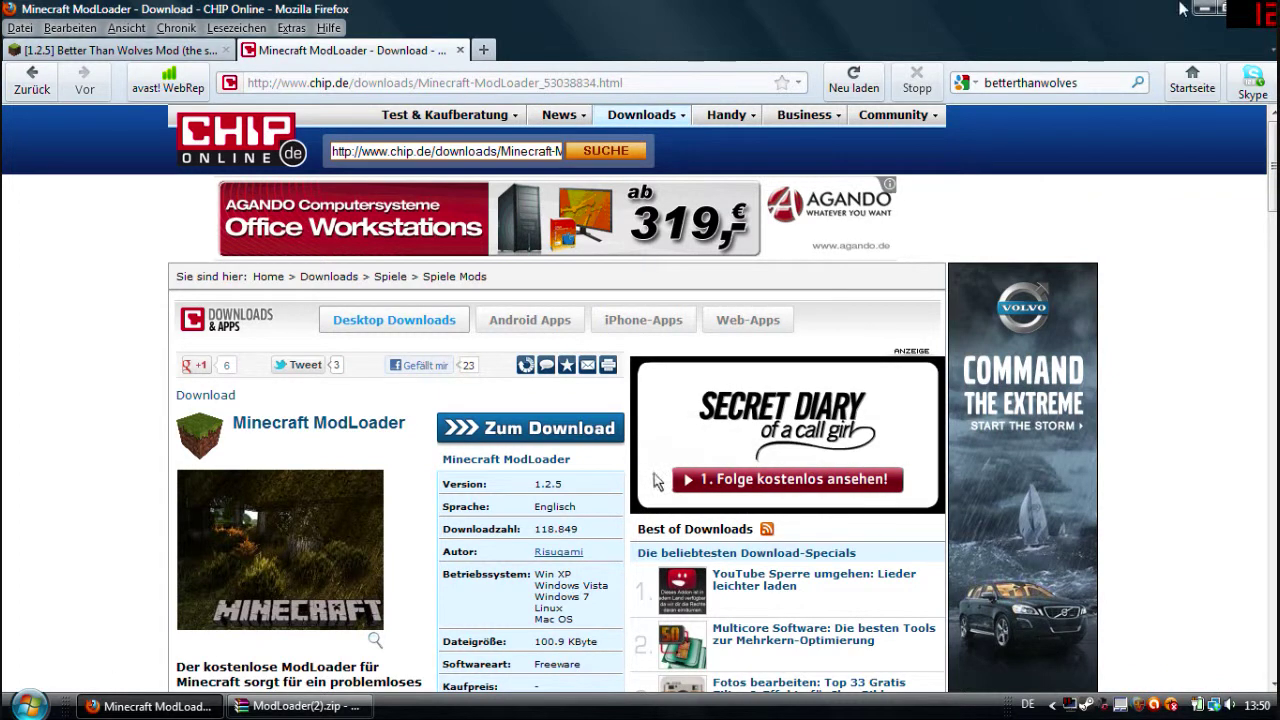
left_click(1262, 10)
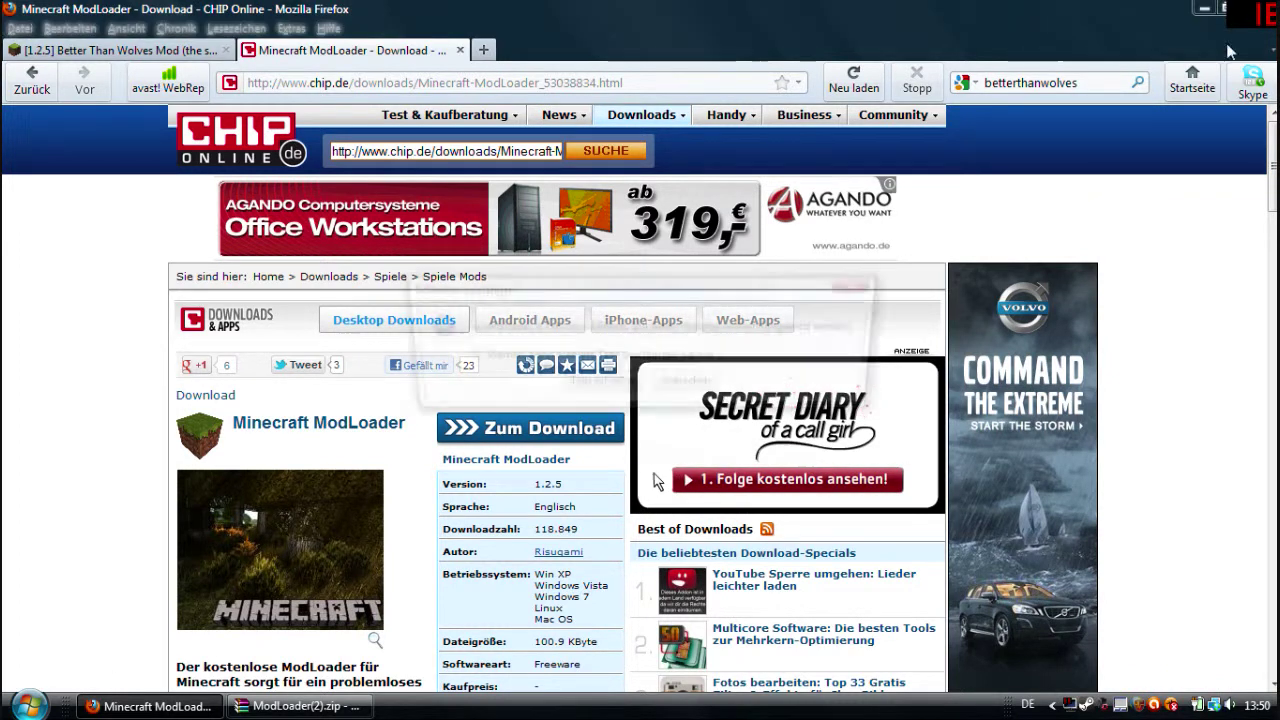
left_click(590, 390)
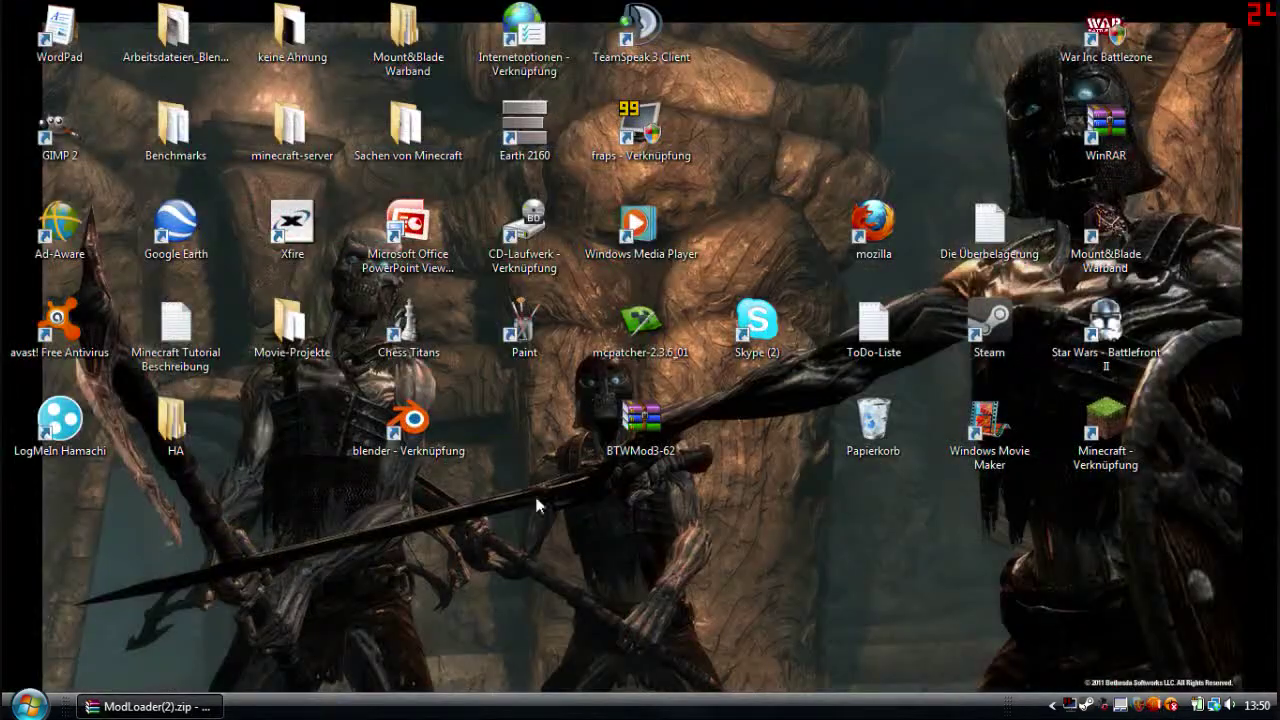
- Bring up the ModLoader(2).zip archive in WinRAR and the .minecraft folder in AppData\Roaming, moving their windows apart
left_click(137, 707)
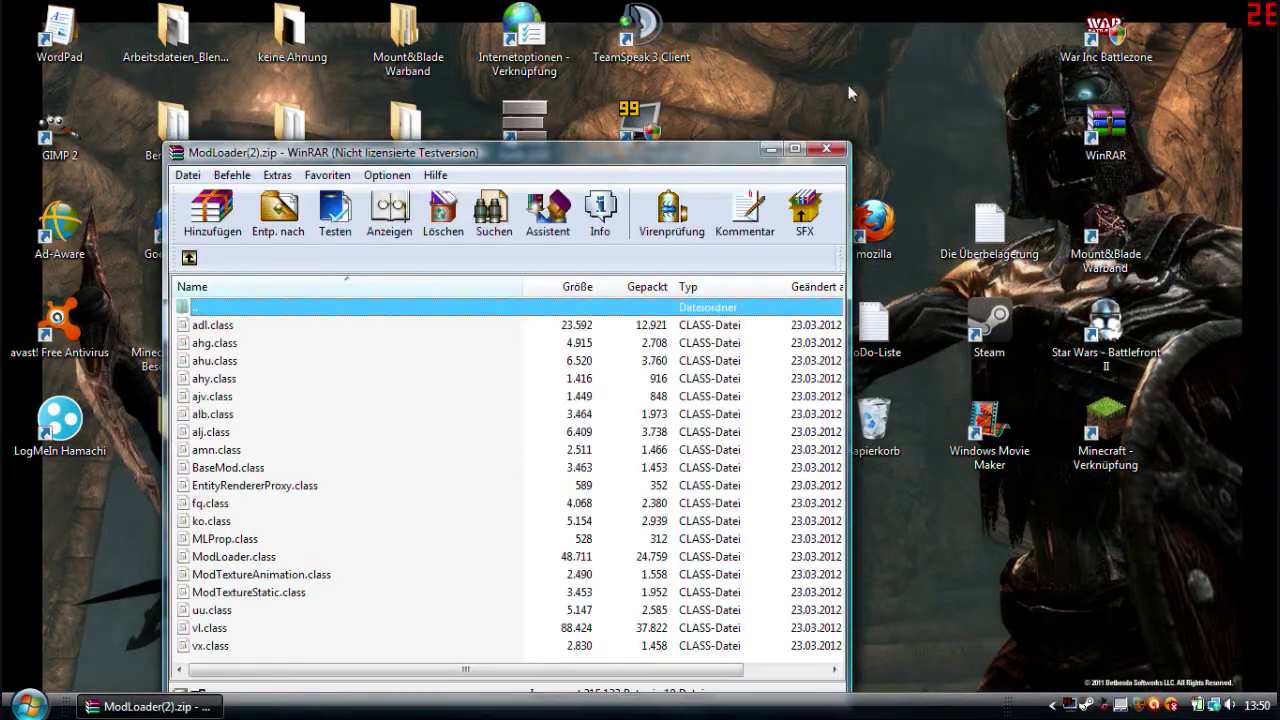
left_click_drag(735, 155, 561, 109)
left_click(842, 513)
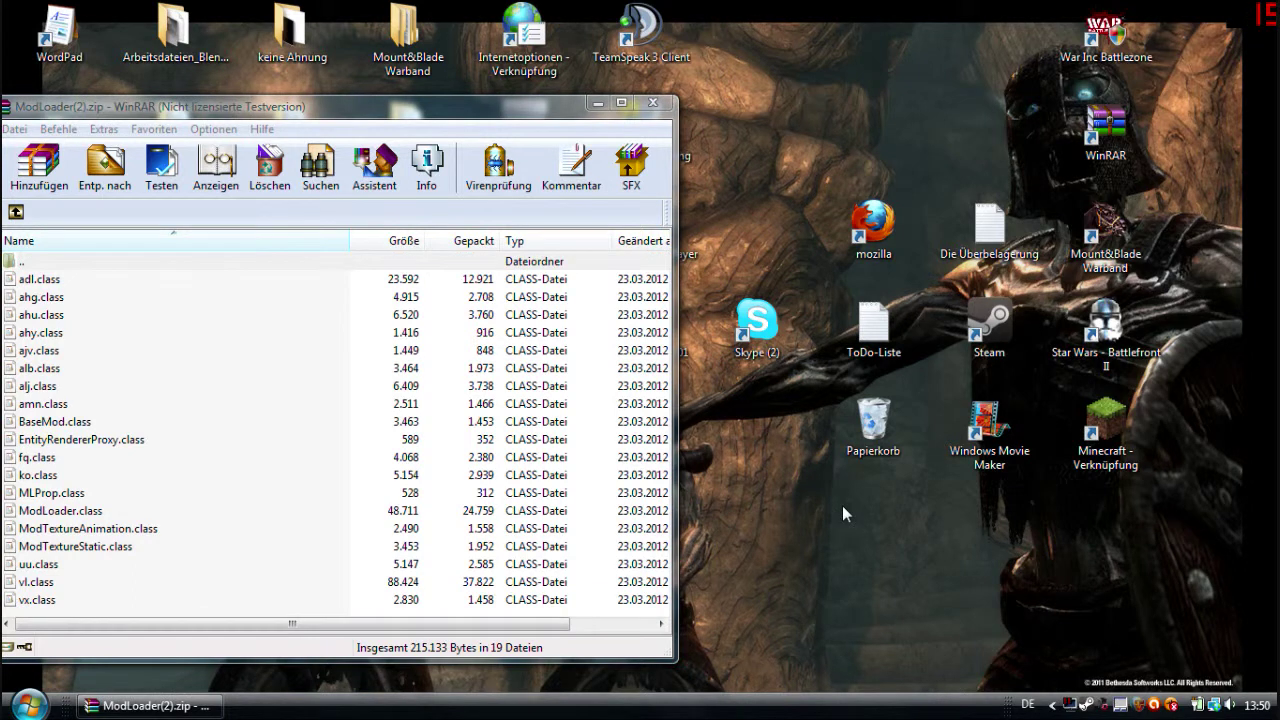
key("super+r")
left_click(178, 656)
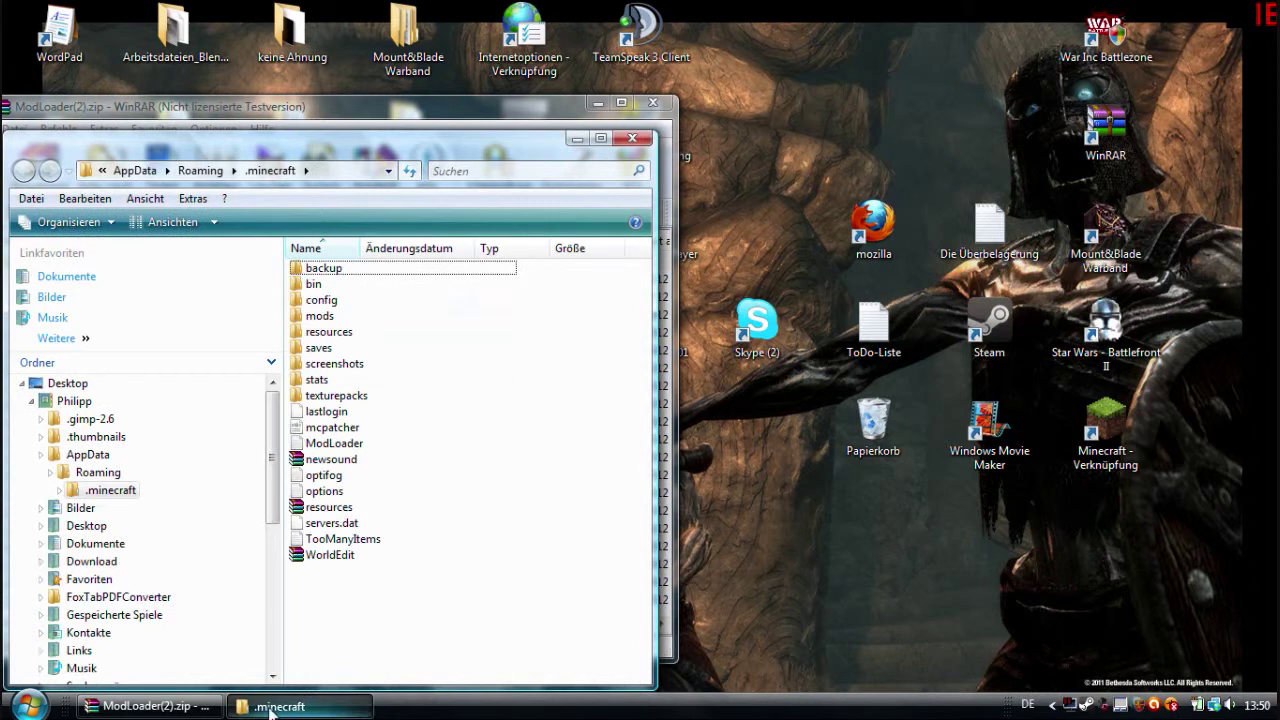
left_click_drag(440, 140, 862, 101)
- Enter the path %appdata%/.minecraft in the Windows start search
left_click(28, 705)
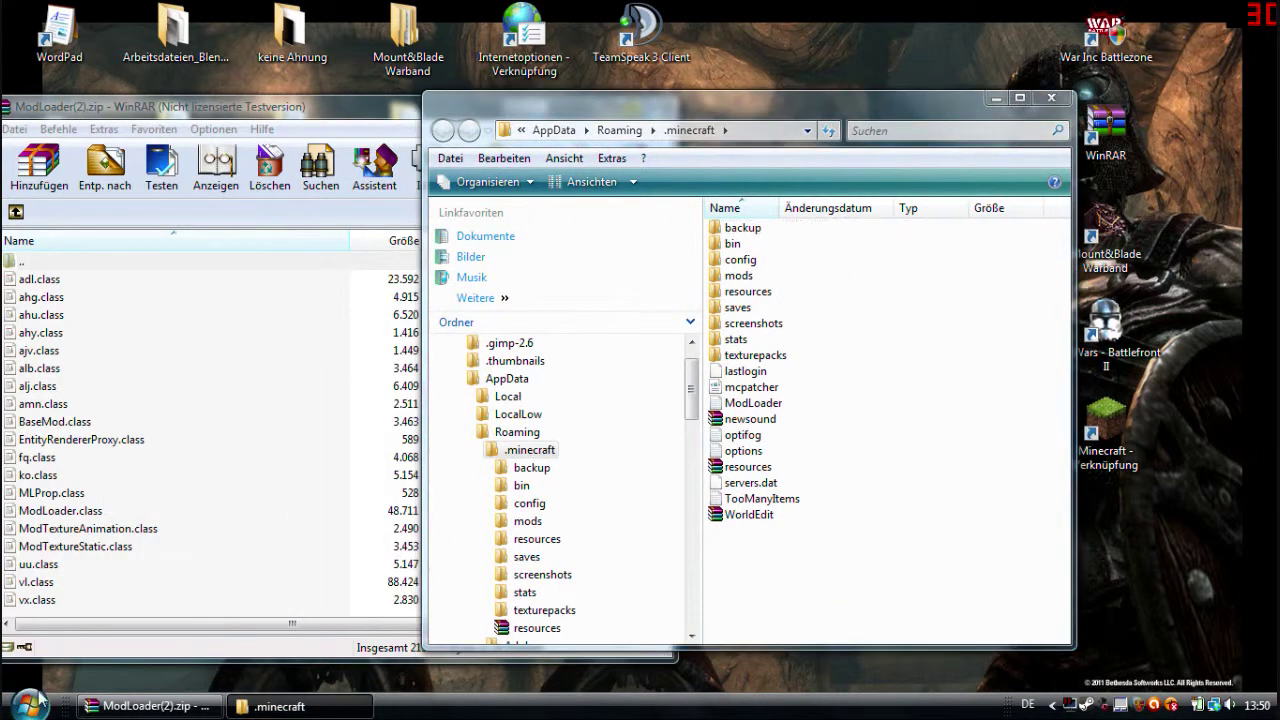
type("%")
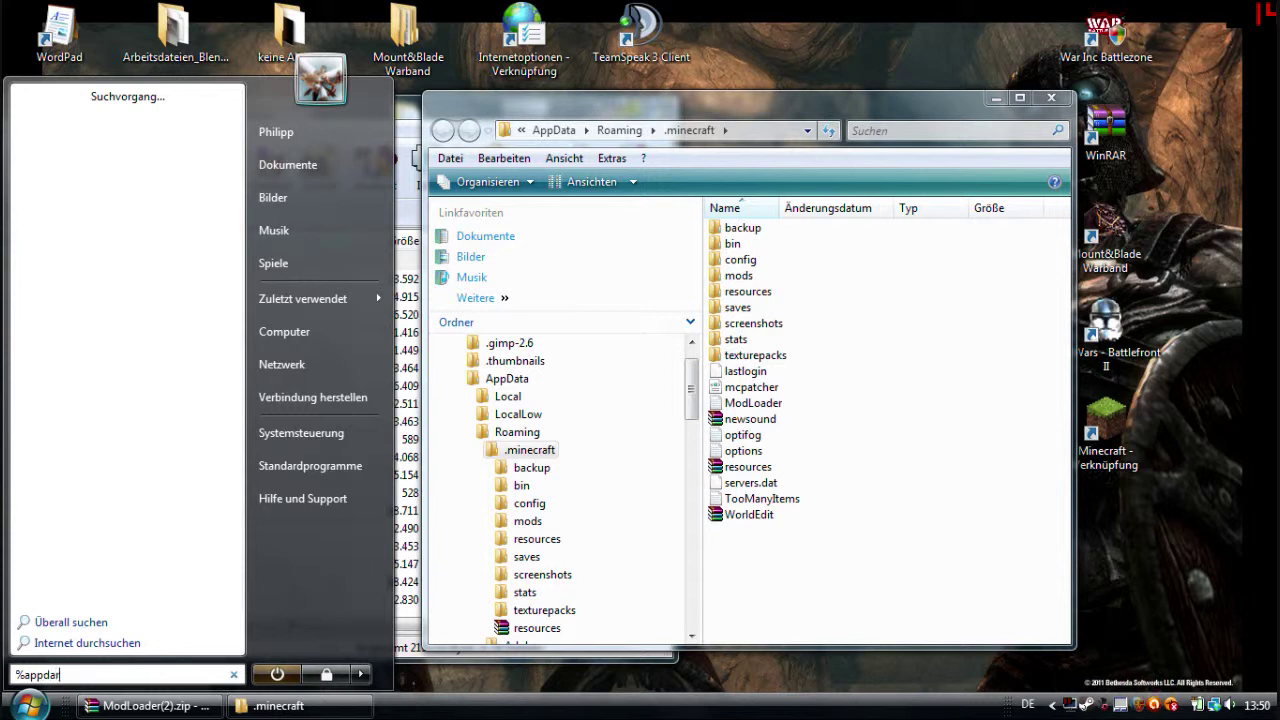
type("appdata")
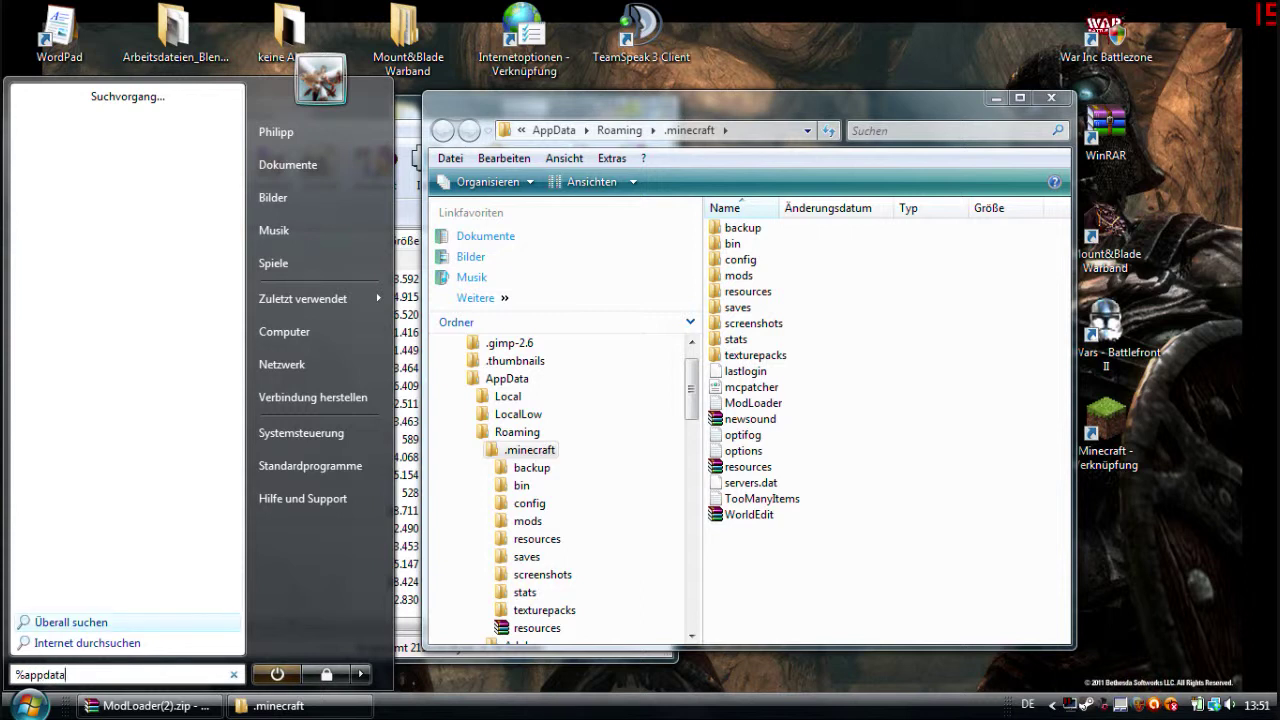
type("%")
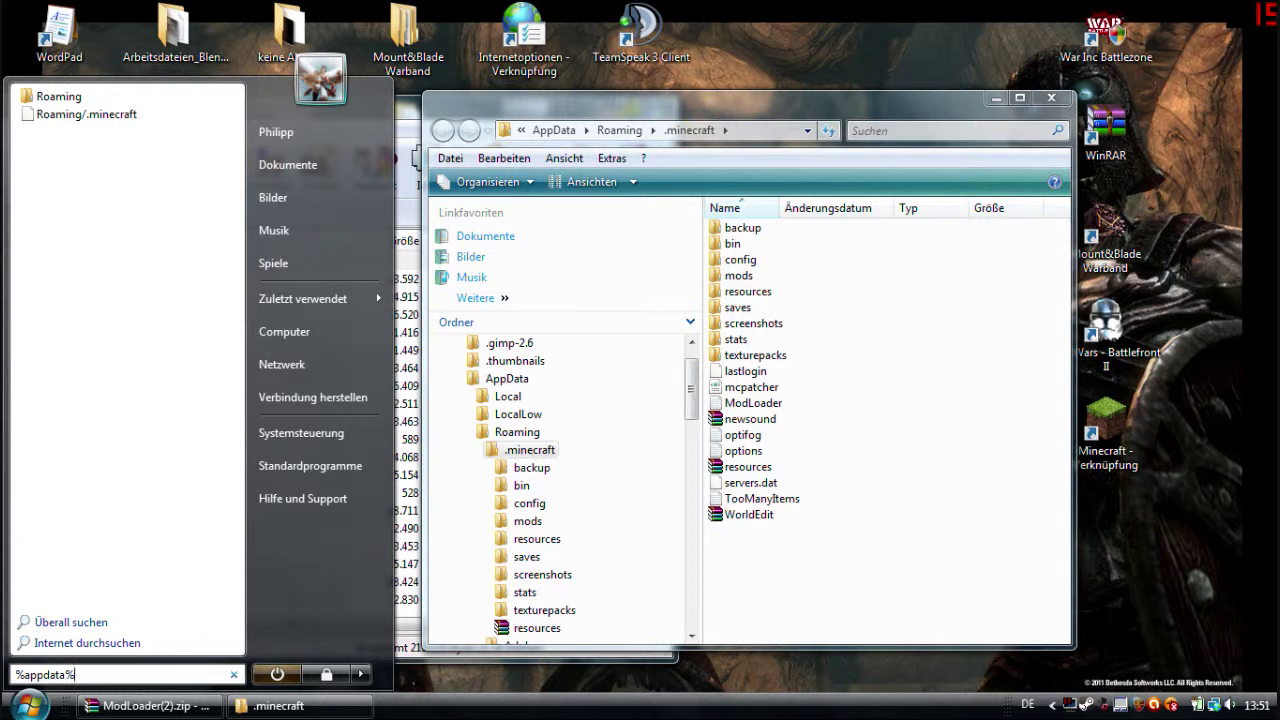
type("/.minecraft")
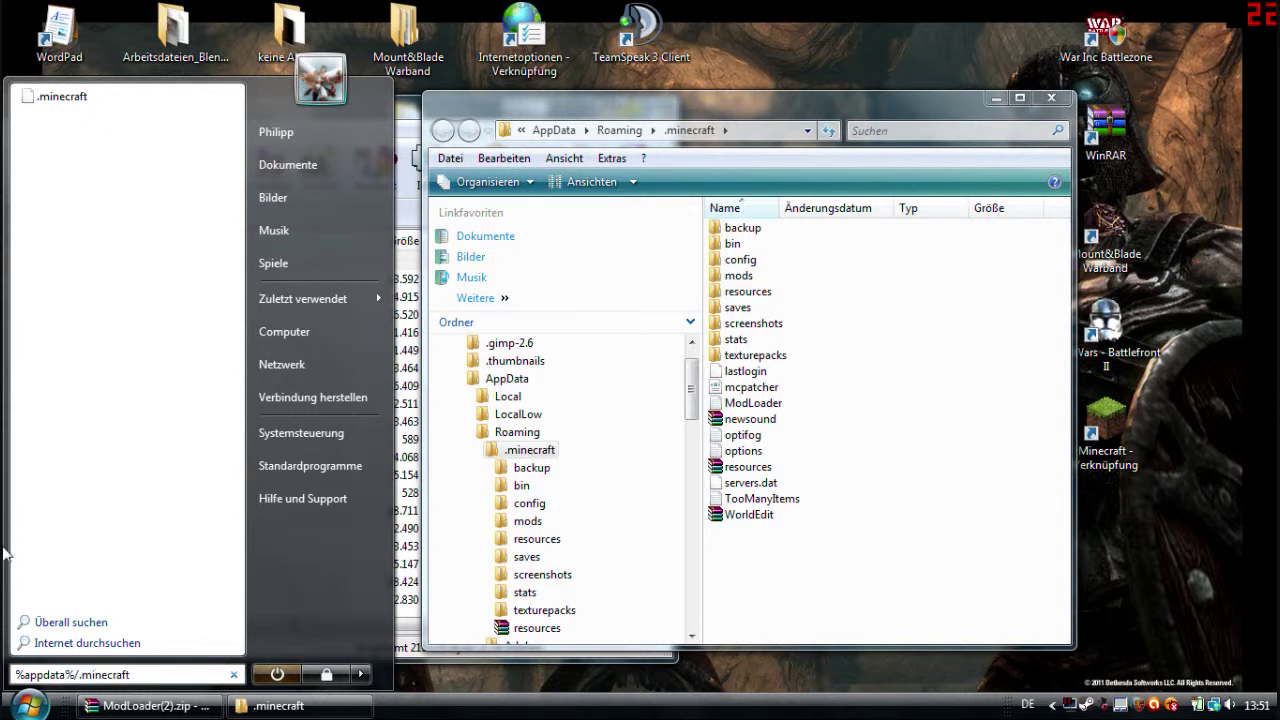
left_click(44, 113)
- Open minecraft.jar from the .minecraft bin folder in WinRAR and dismiss the licence reminder
left_click_drag(351, 97, 351, 105)
left_click_drag(720, 98, 874, 104)
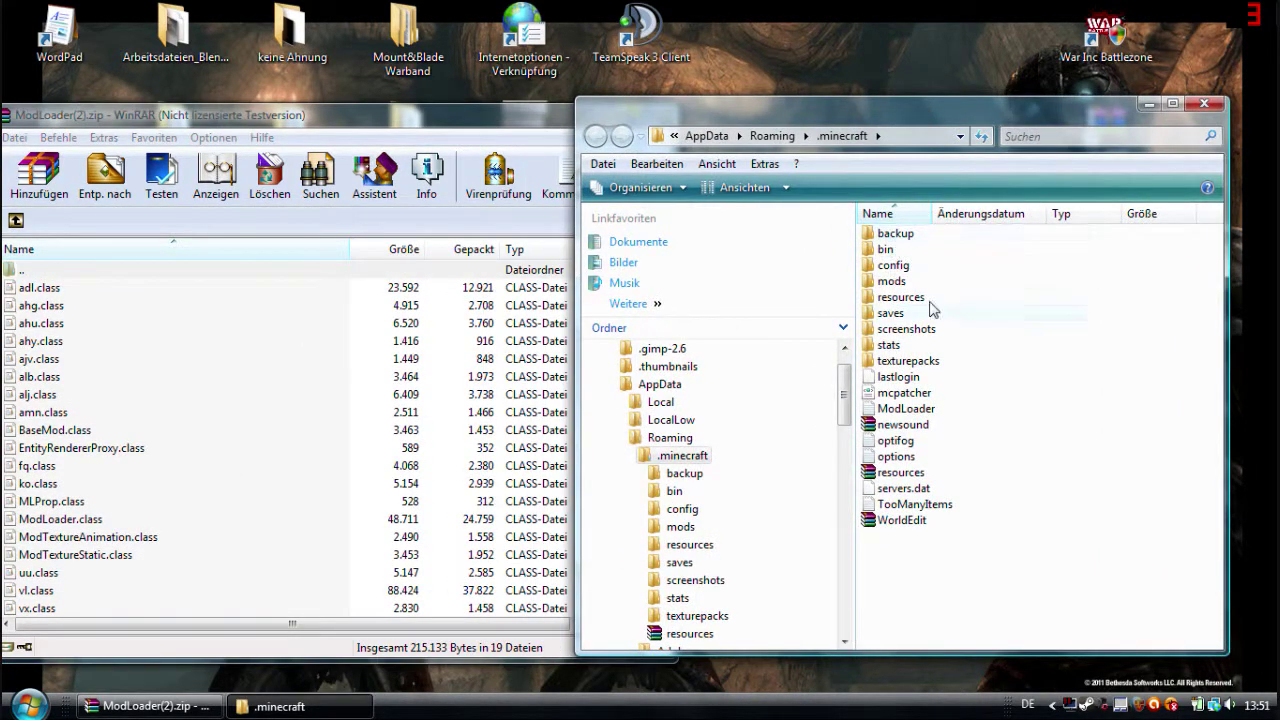
double_click(912, 251)
double_click(921, 476)
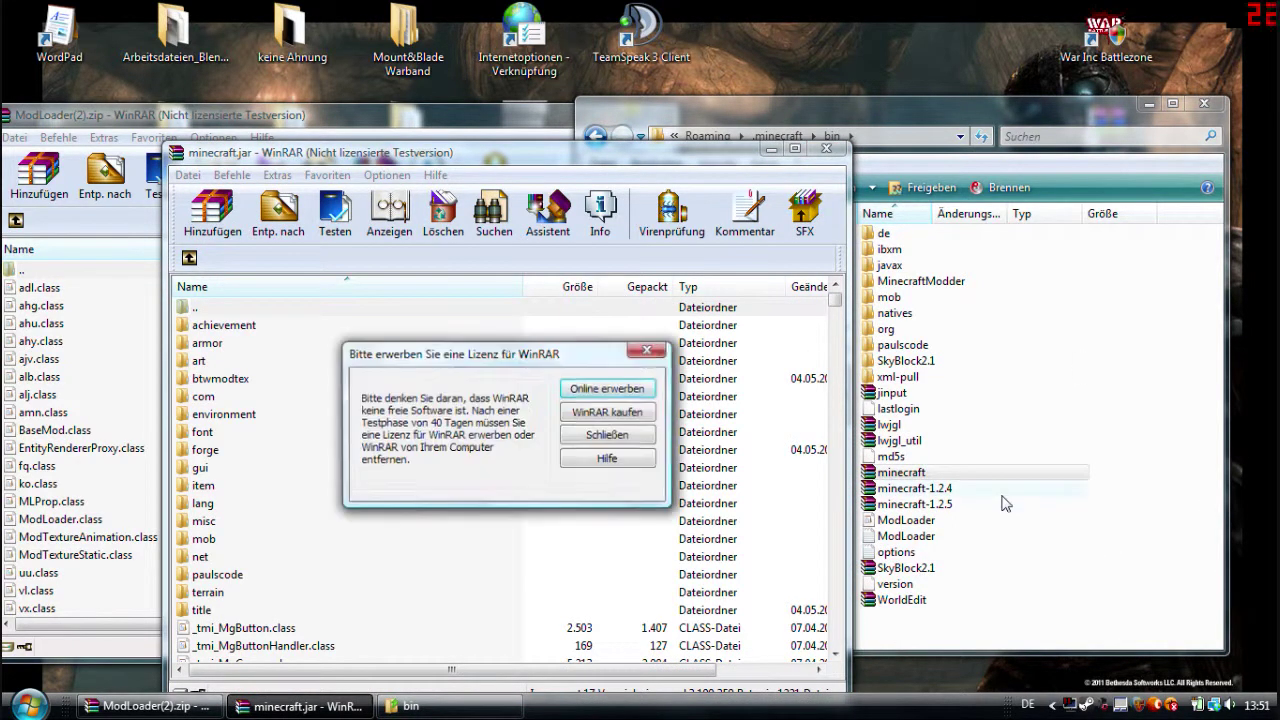
left_click(650, 352)
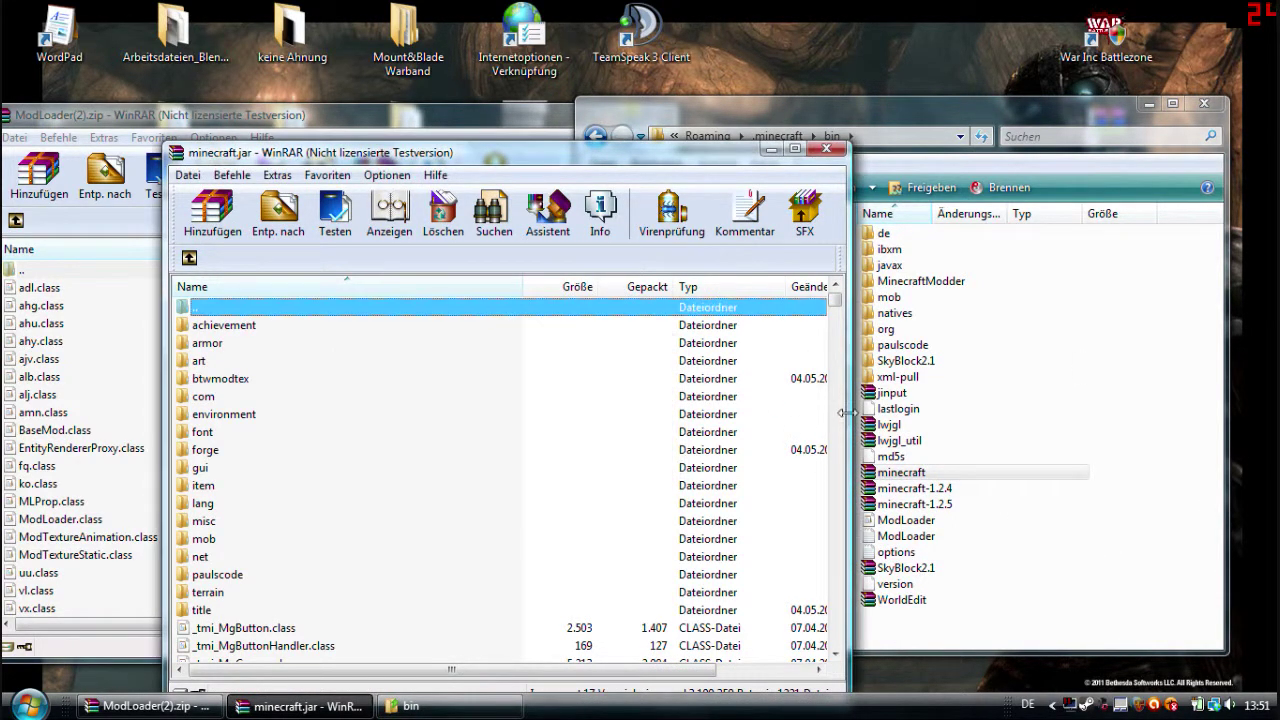
- Check which programs are offered for opening minecraft.jar in the bin folder
left_click(958, 478)
right_click(954, 474)
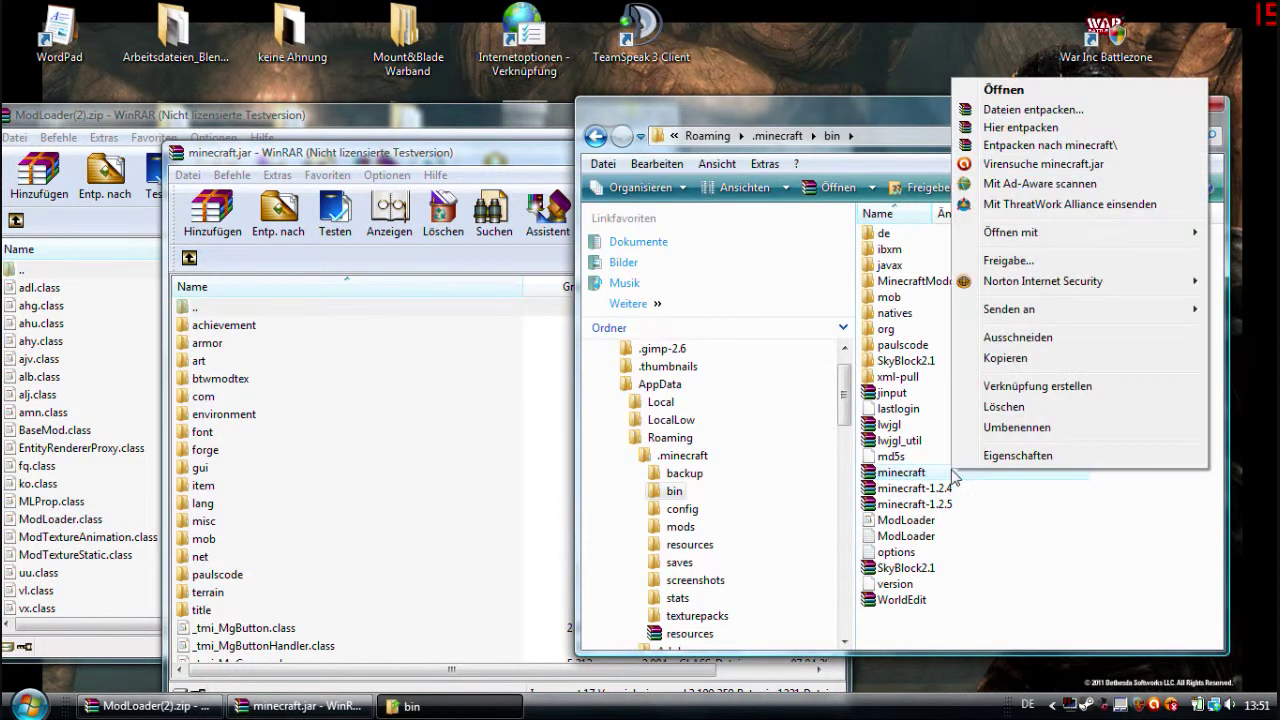
mouse_move(1060, 236)
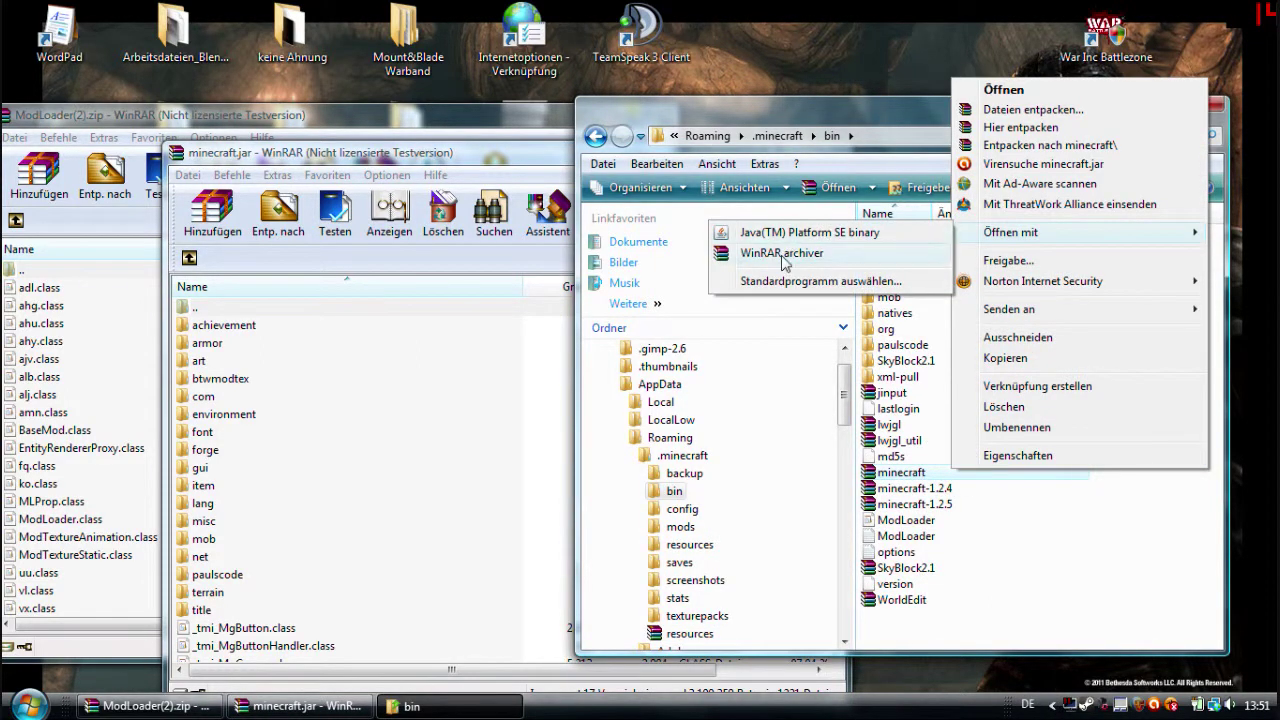
left_click(808, 232)
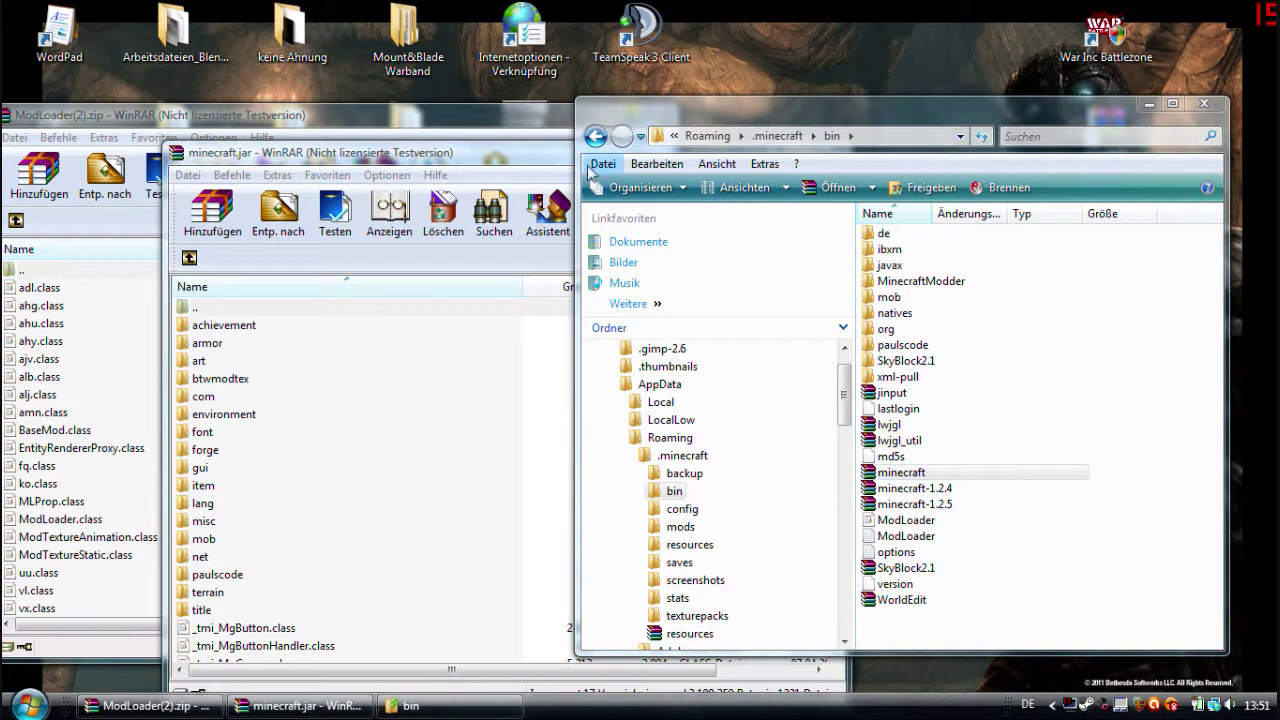
- Close the bin folder window and reposition the minecraft.jar and ModLoader(2).zip archive windows
left_click(1200, 105)
left_click_drag(623, 162, 933, 38)
scroll(890, 322, "down", 3)
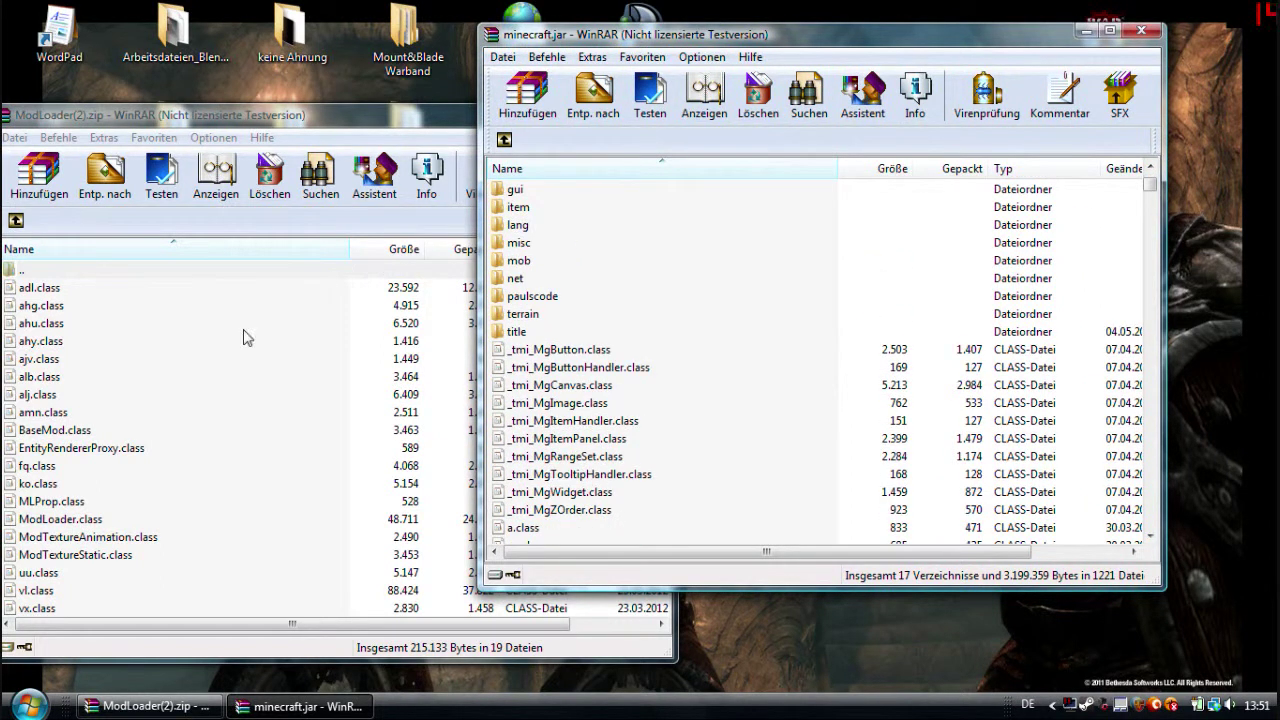
left_click_drag(332, 117, 608, 104)
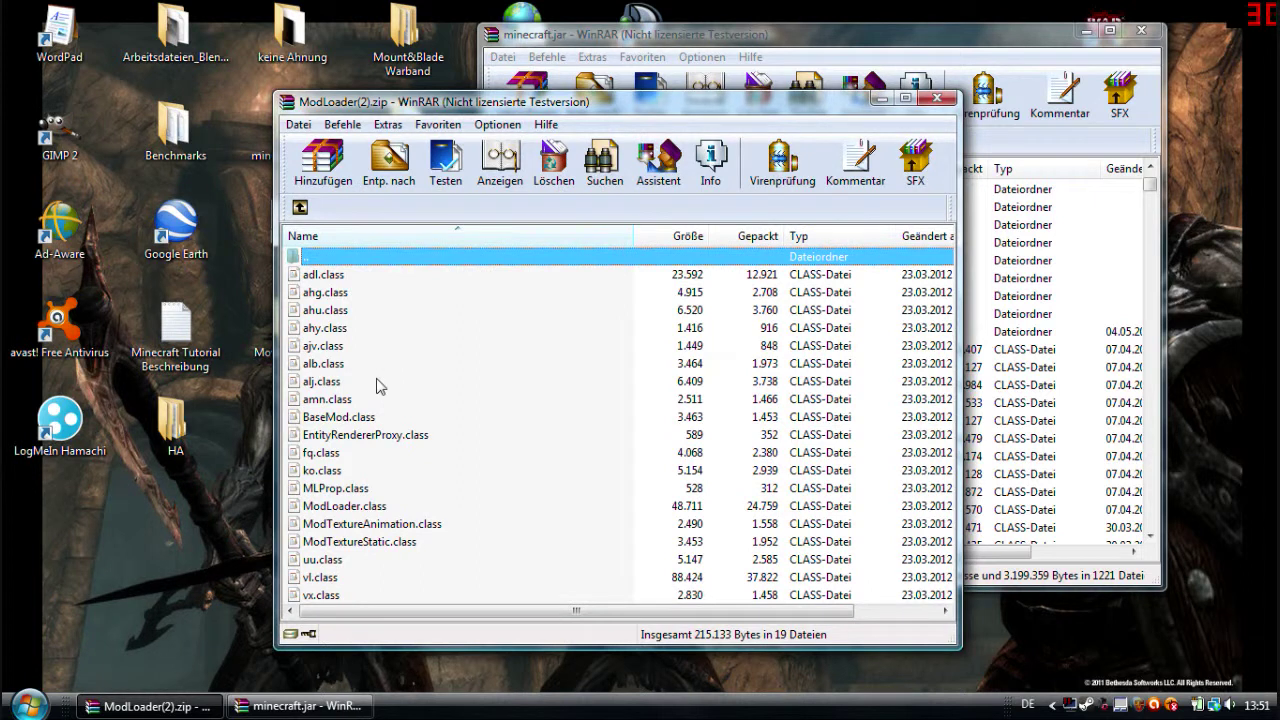
- Select all files in ModLoader(2).zip except the parent folder entry and place the minecraft.jar window beside it
key("ctrl+a")
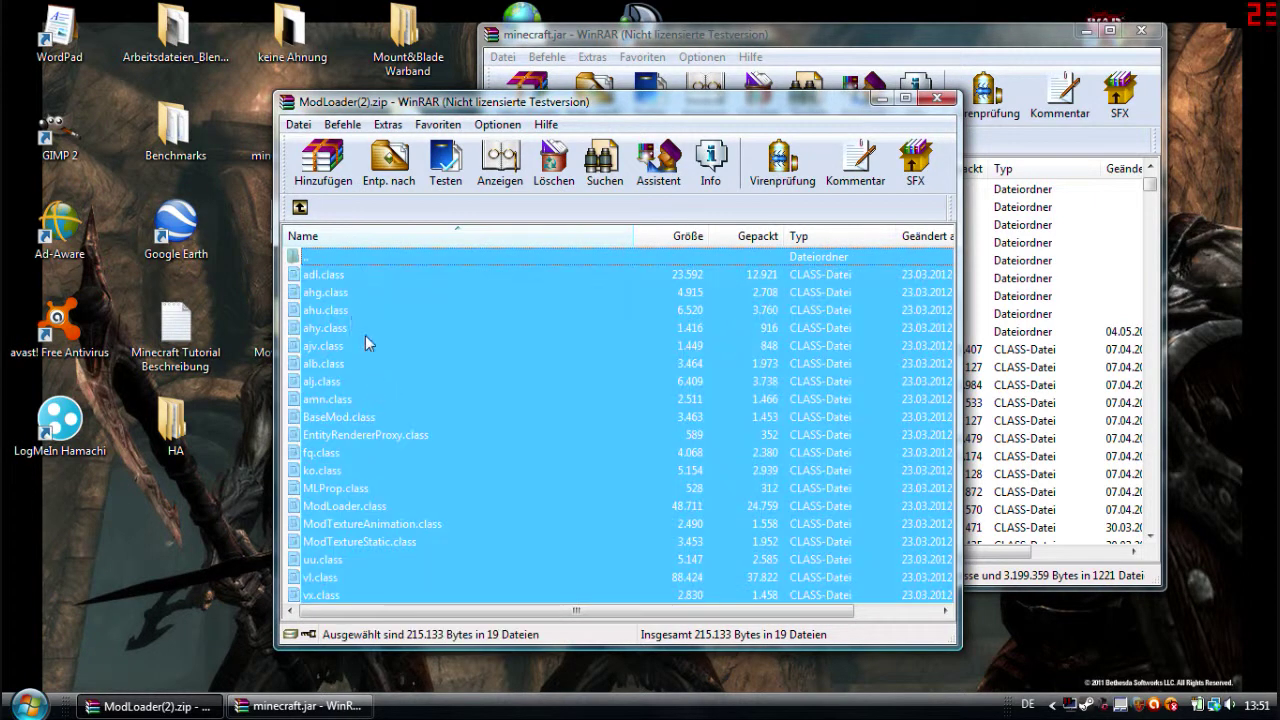
left_click(330, 260, "ctrl")
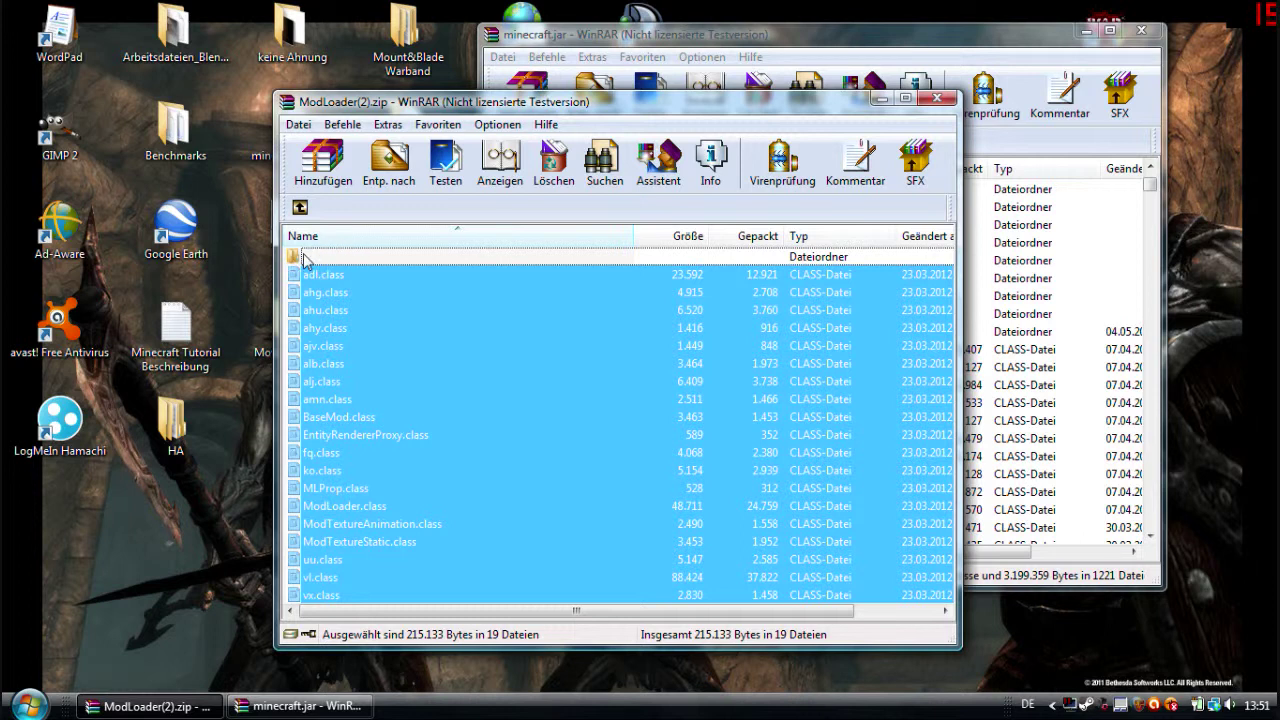
left_click_drag(641, 106, 411, 77)
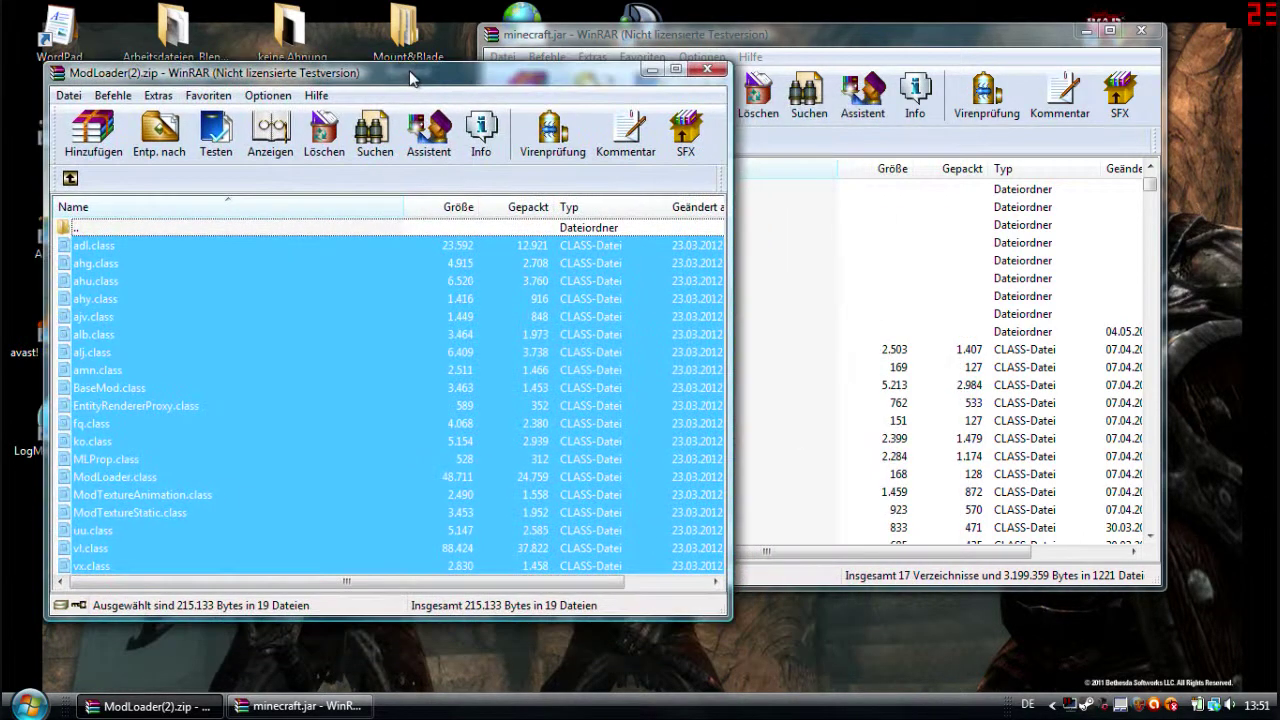
left_click_drag(912, 46, 1077, 84)
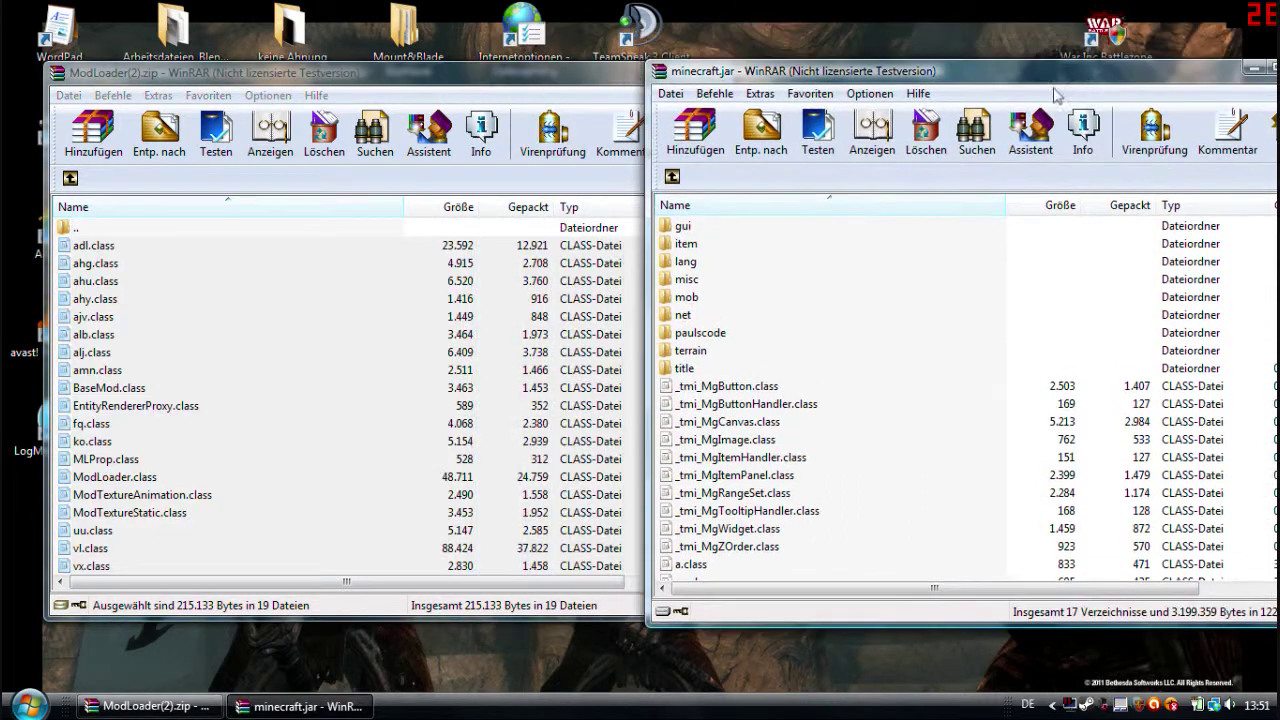
left_click_drag(300, 423, 320, 222)
- Close the ModLoader(2).zip archive and minimize the minecraft.jar window
left_click_drag(490, 85, 311, 104)
left_click(713, 93)
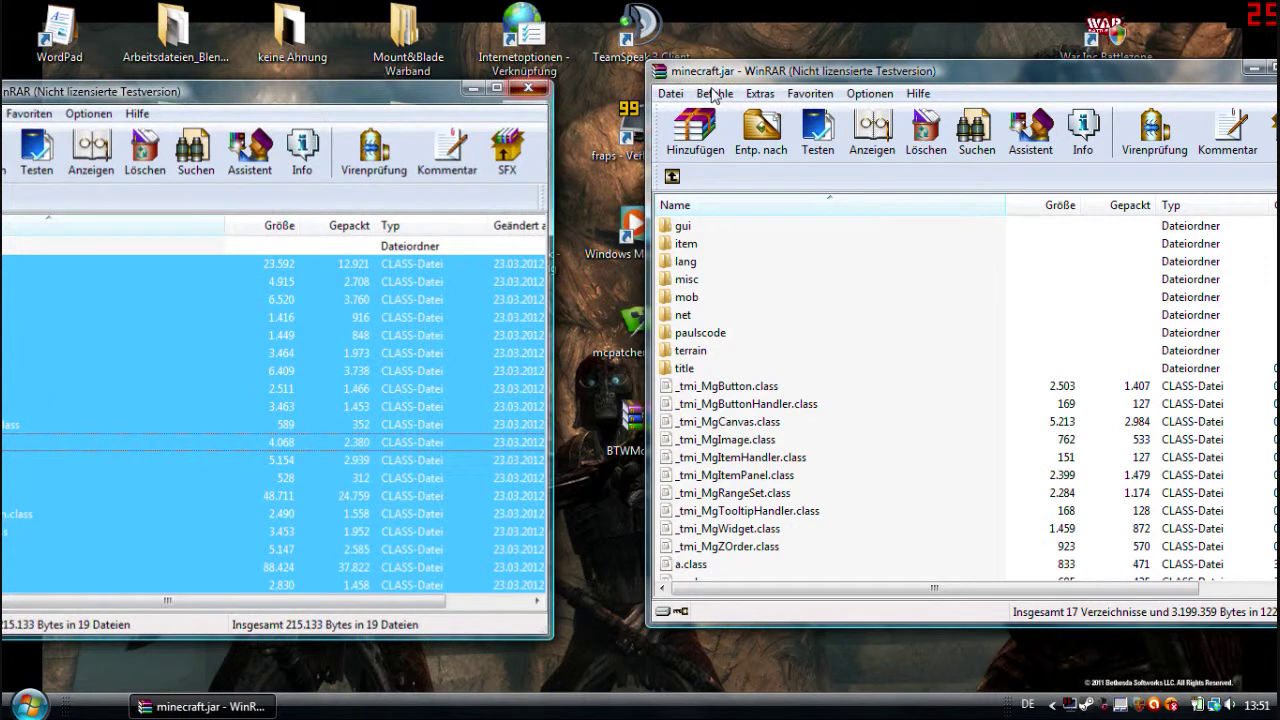
left_click_drag(934, 77, 428, 80)
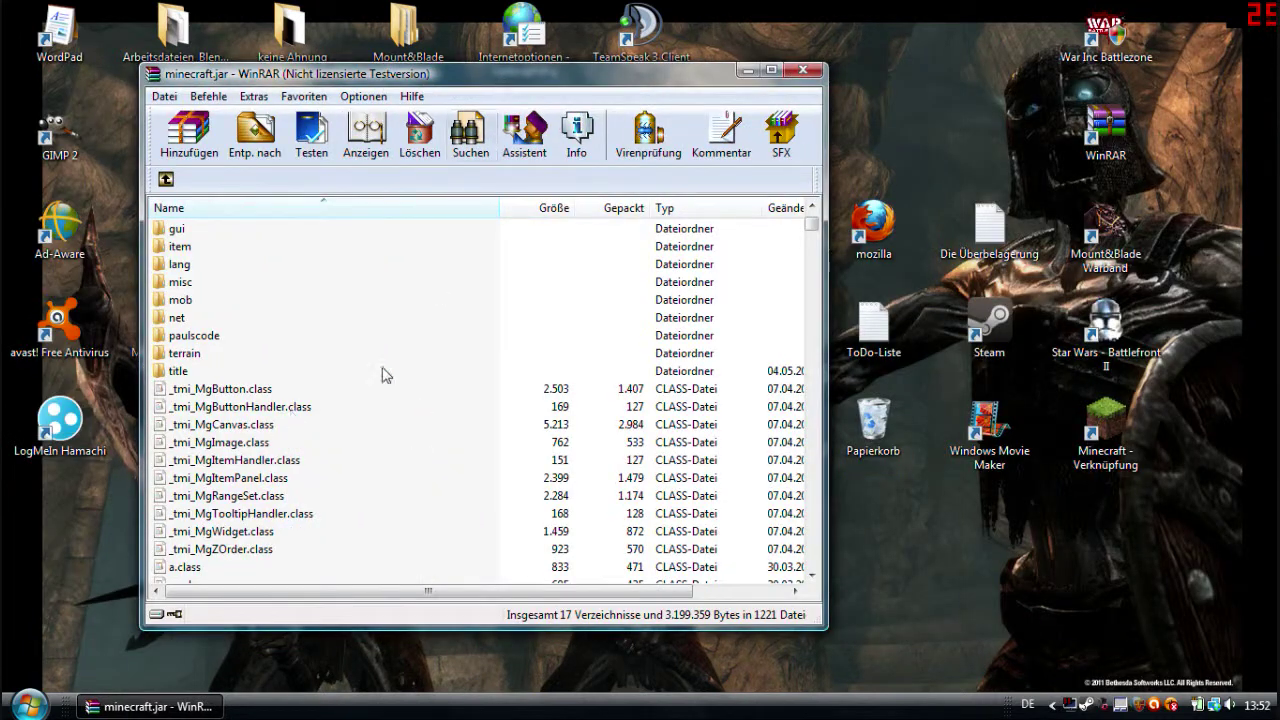
left_click(747, 72)
- Open the BTWMod3-62 archive from the desktop, dismiss the licence reminder and bring its window fully into view
double_click(655, 428)
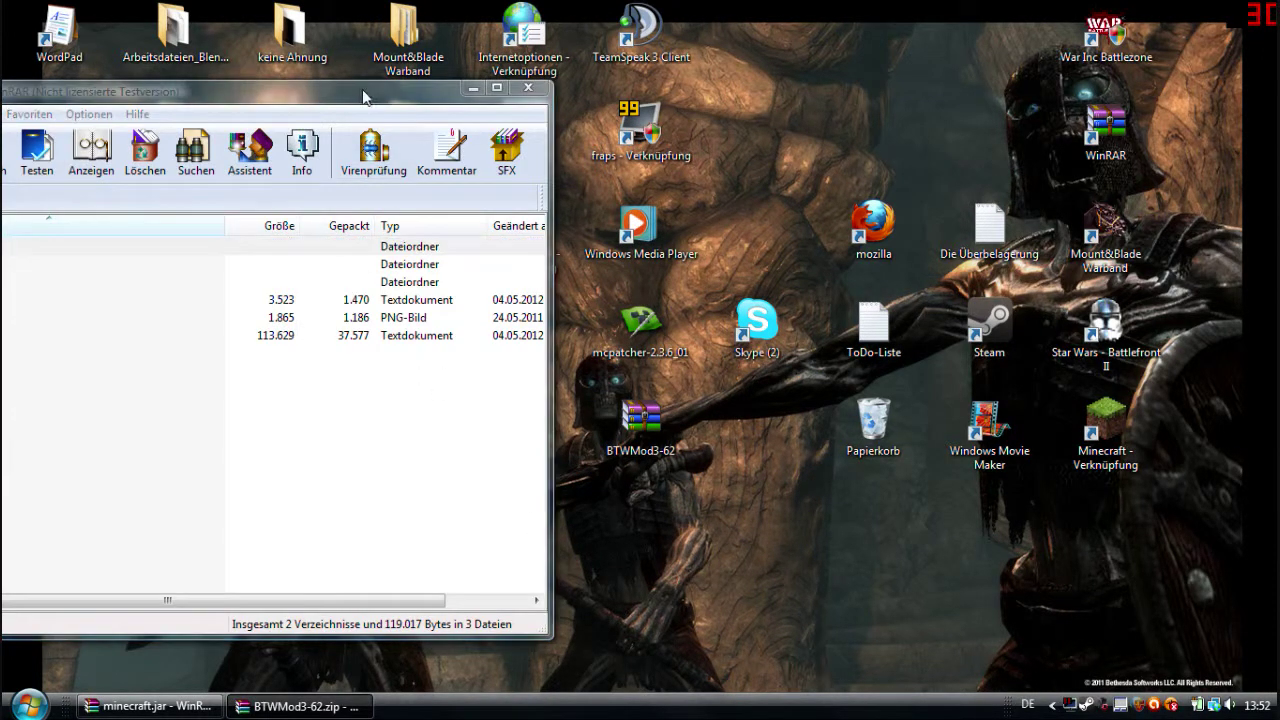
key("Escape")
left_click_drag(338, 90, 760, 77)
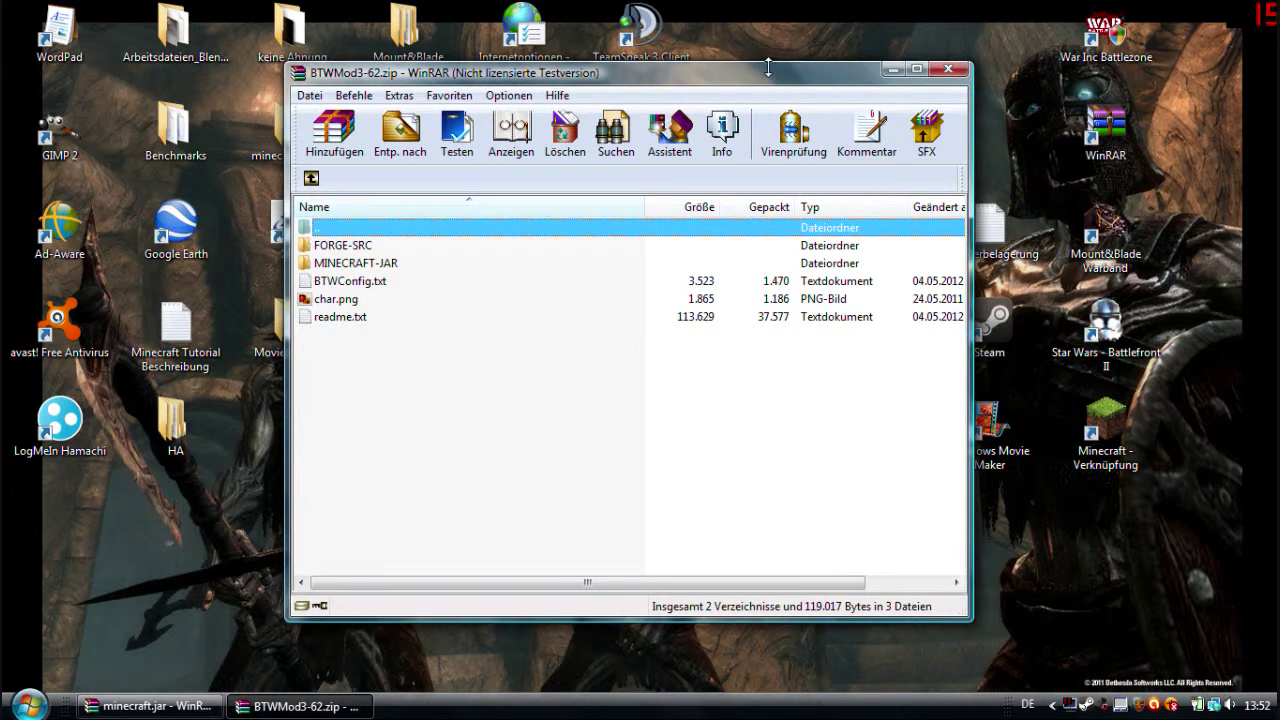
left_click_drag(768, 67, 620, 35)
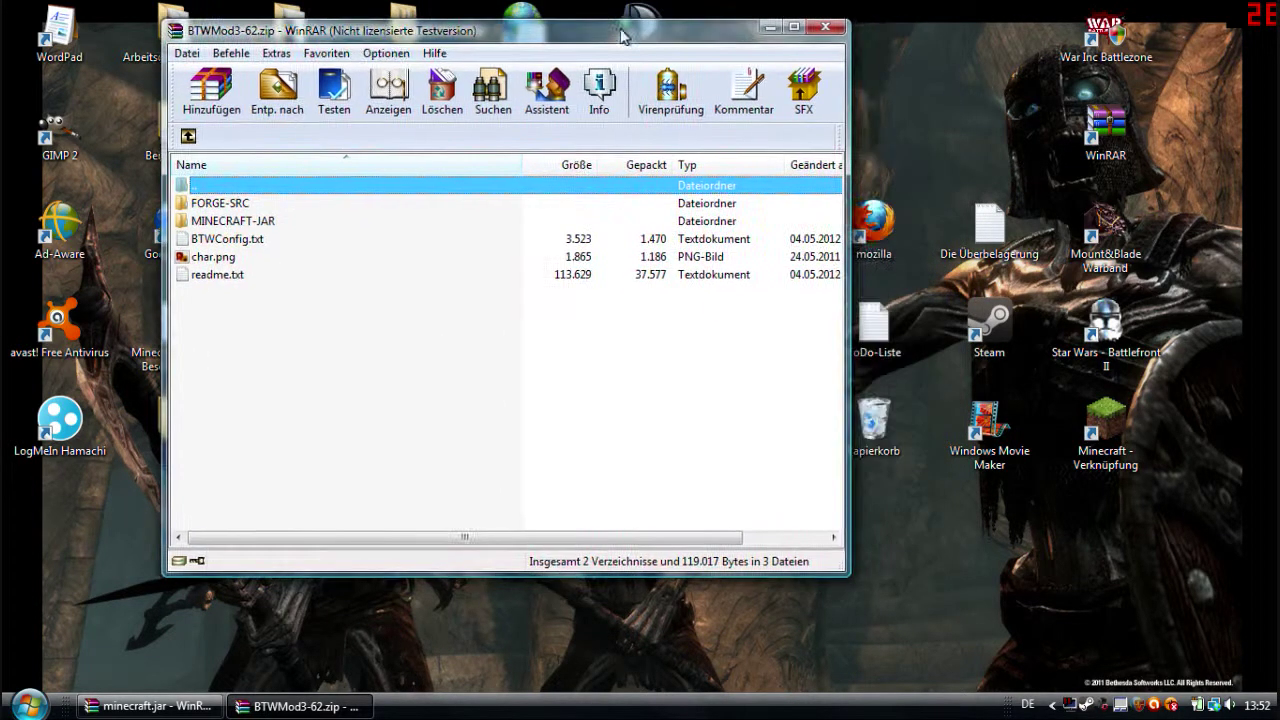
- Open readme.txt from BTWMod3-62.zip, read installation instructions 1 to 5 and minimize the readme
double_click(222, 276)
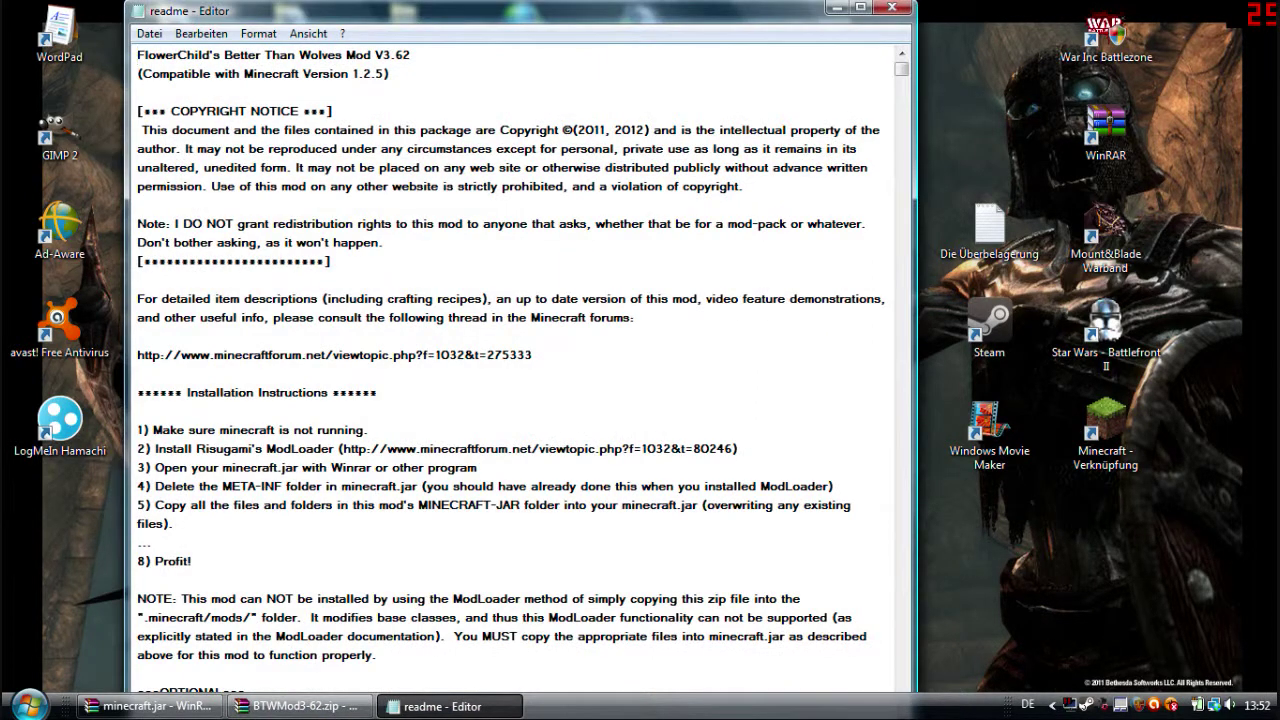
left_click_drag(153, 430, 173, 524)
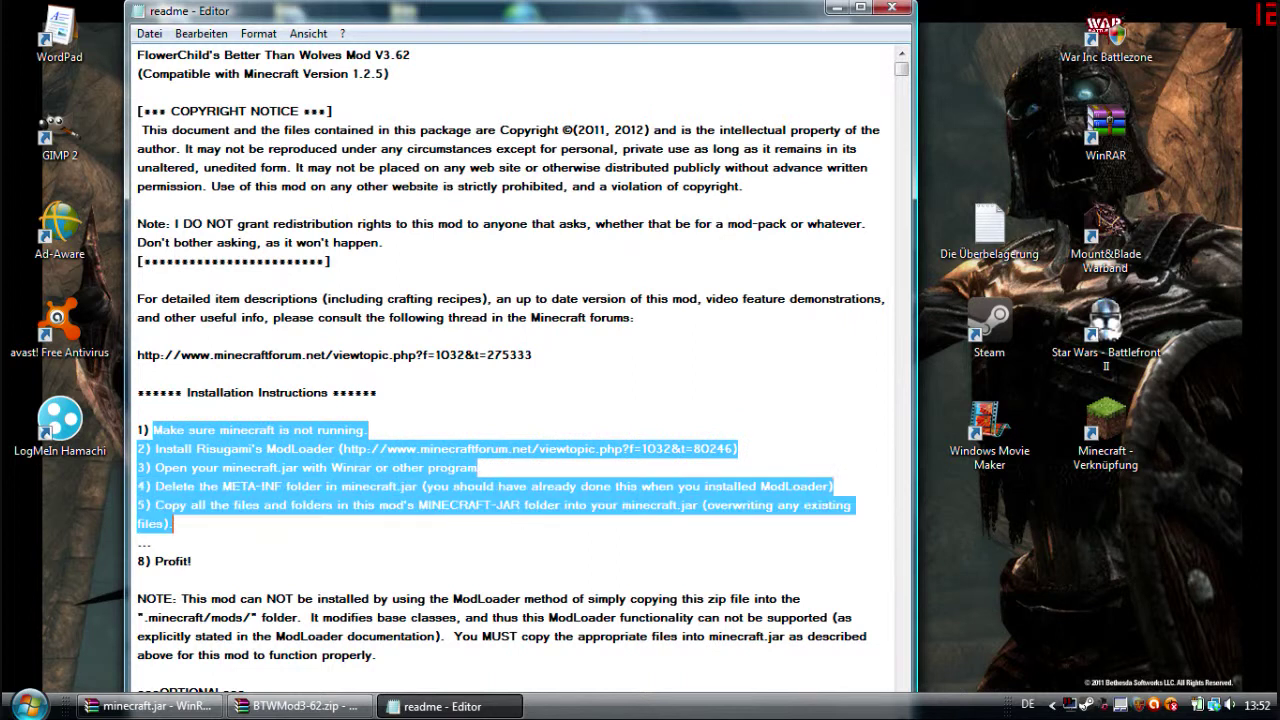
left_click(191, 561)
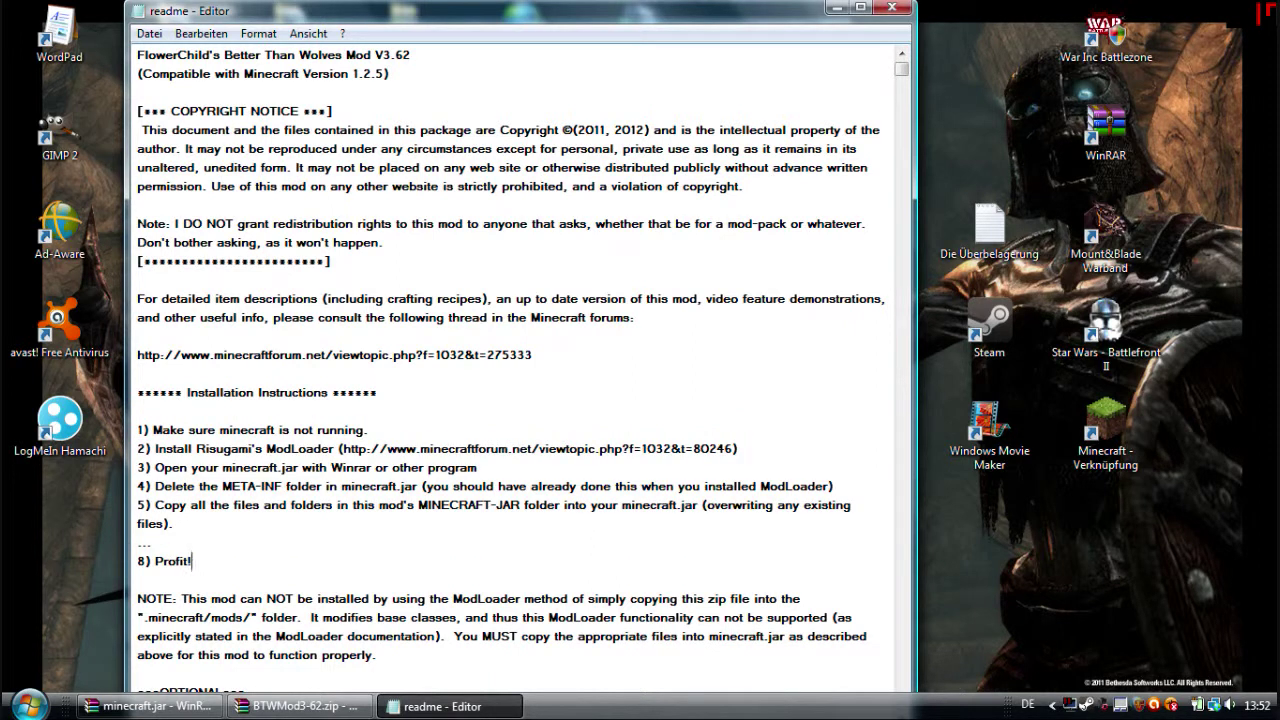
left_click_drag(153, 430, 316, 430)
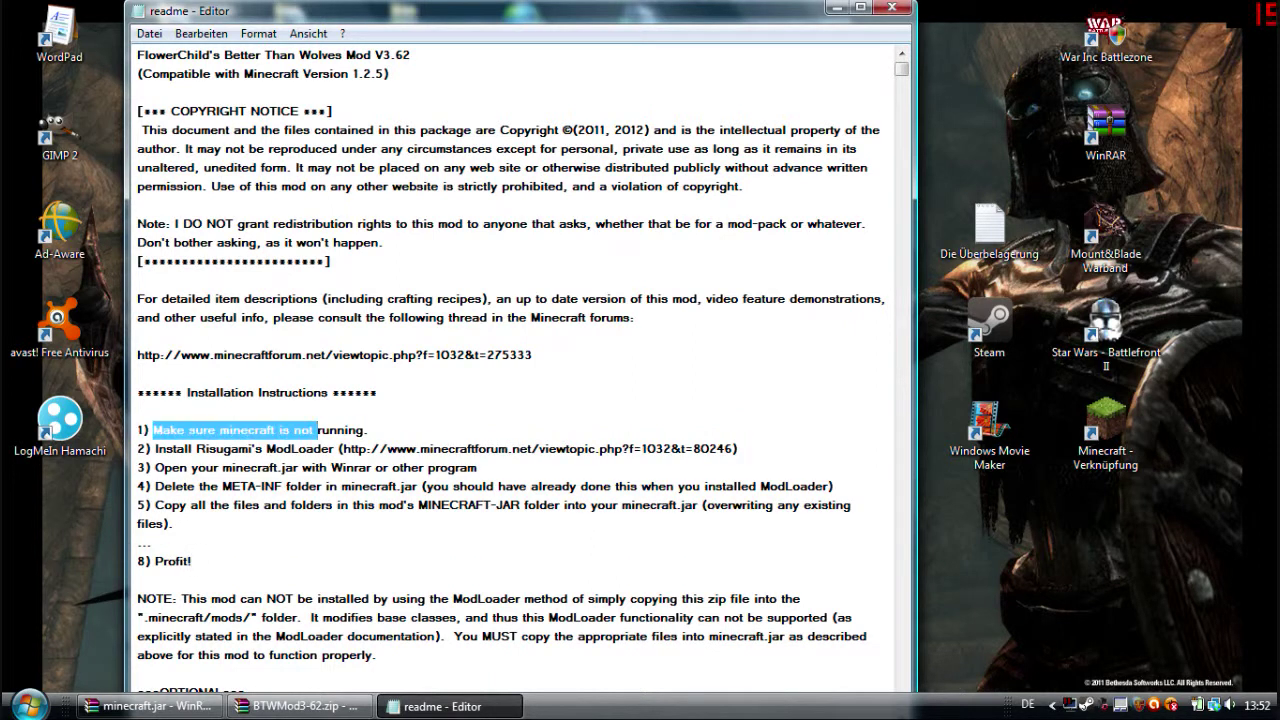
left_click(368, 430)
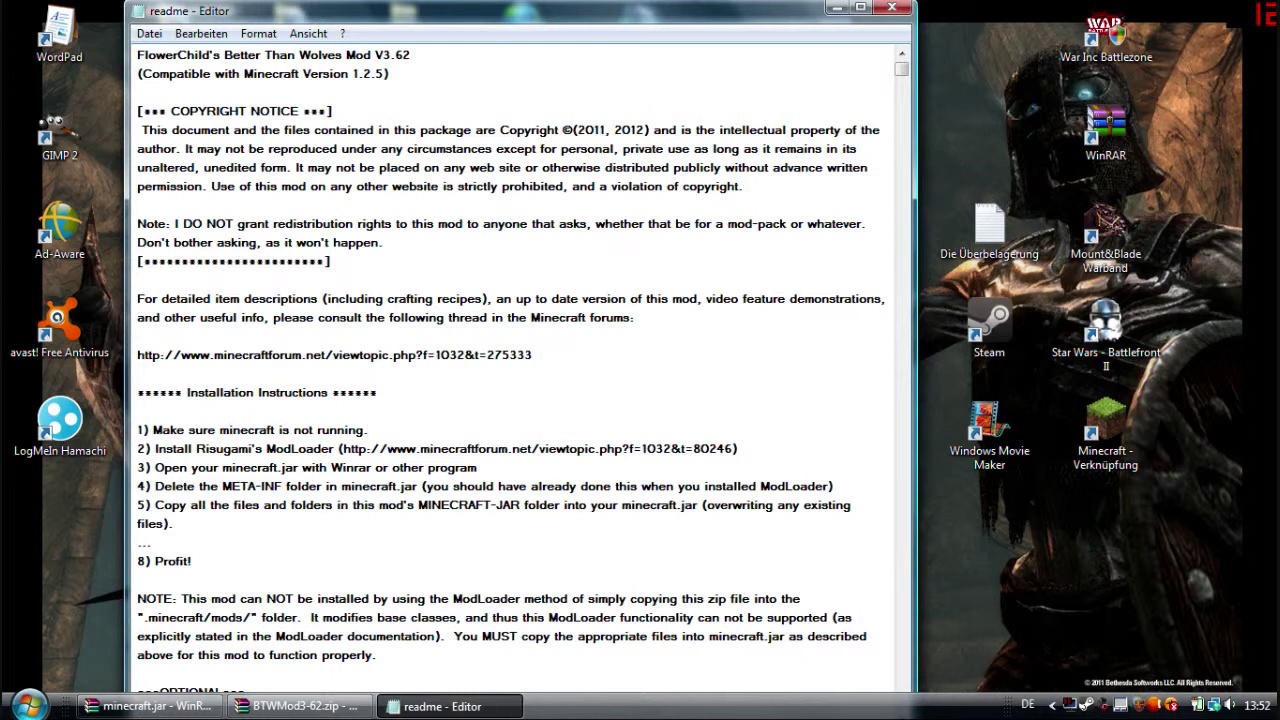
left_click_drag(152, 449, 664, 449)
left_click(631, 449)
left_click_drag(155, 467, 478, 467)
left_click(478, 467)
left_click_drag(152, 486, 176, 524)
left_click(420, 598)
left_click(836, 8)
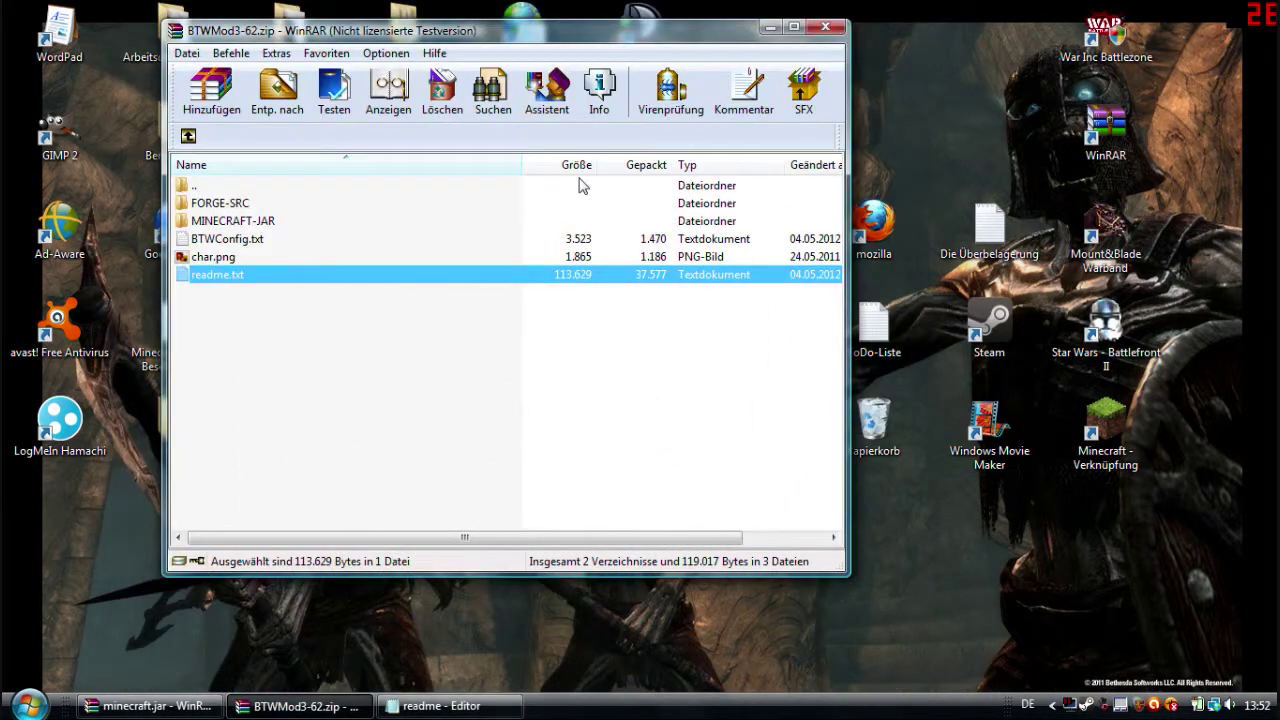
- Restore the minecraft.jar window and arrange it beside the BTWMod3-62.zip window
left_click_drag(578, 47, 466, 47)
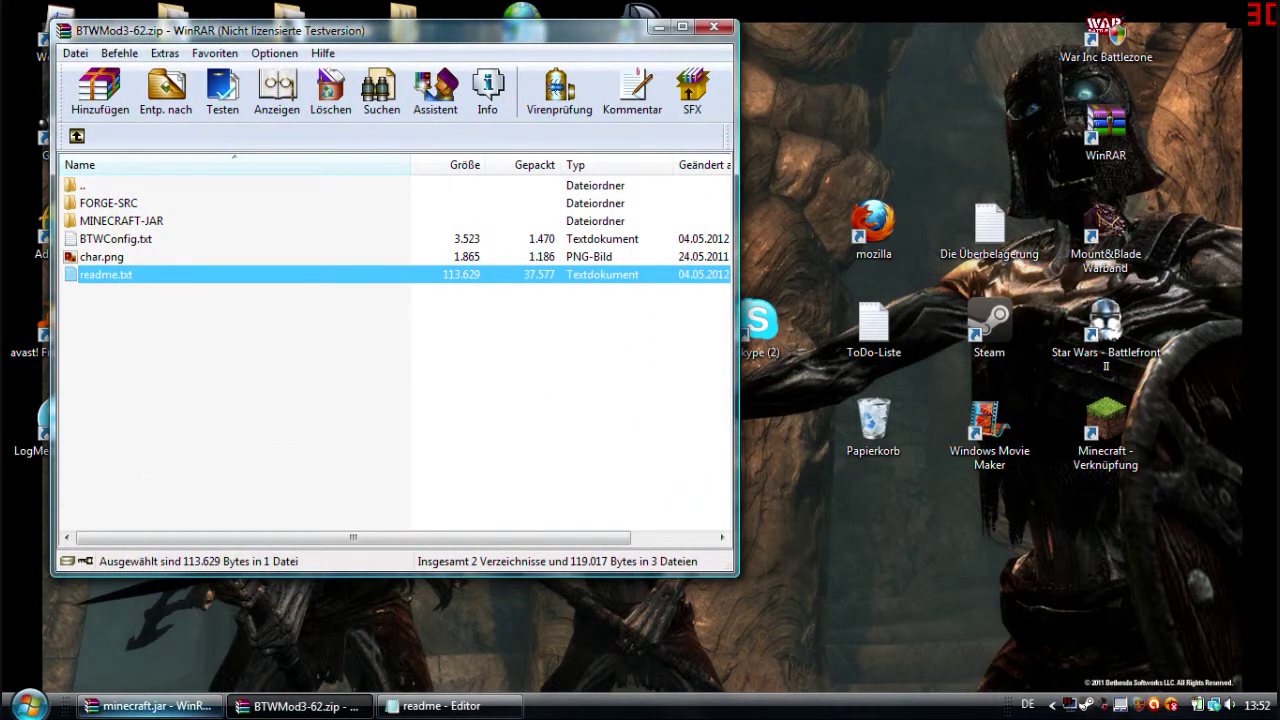
left_click(125, 706)
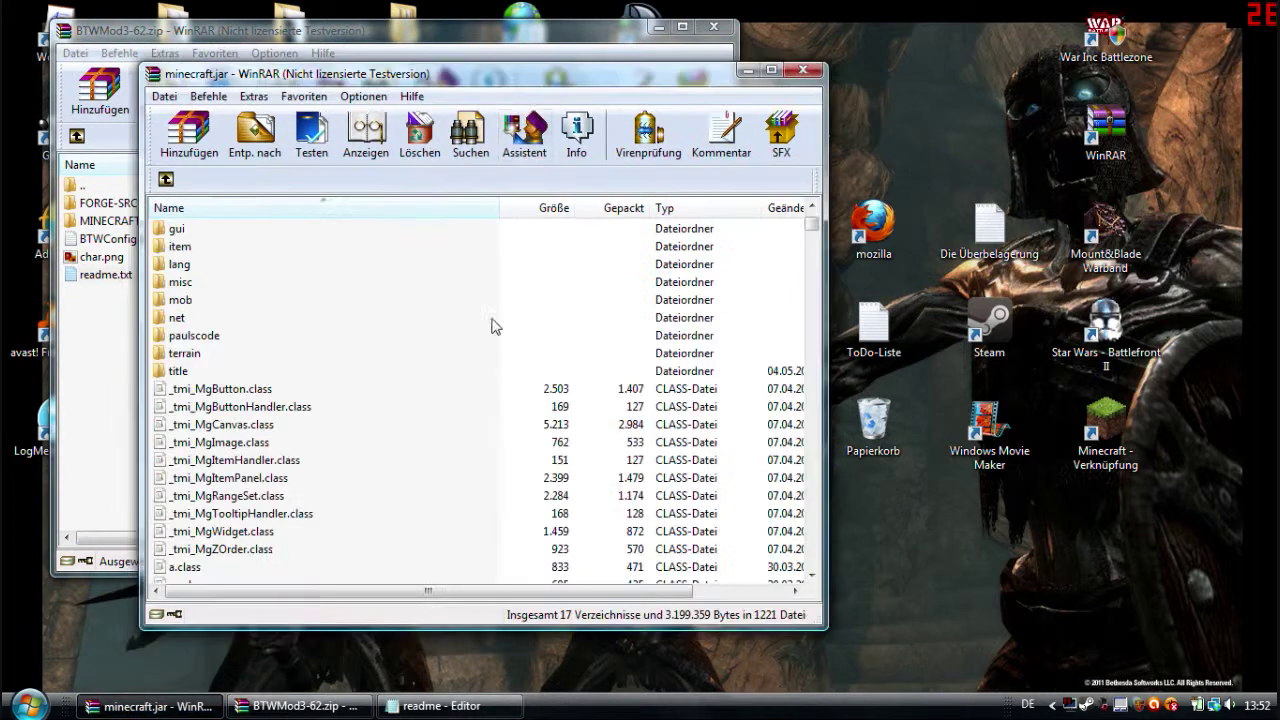
left_click_drag(520, 86, 809, 41)
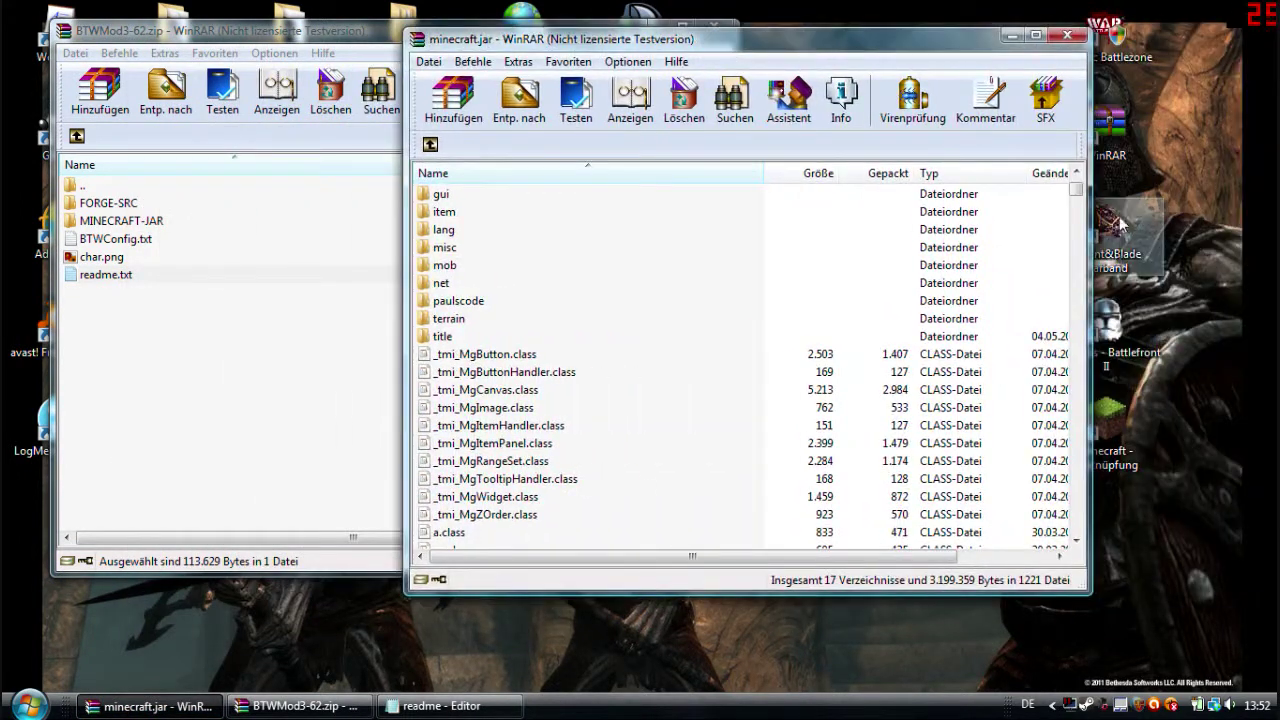
- Examine the folder list of minecraft.jar and the contents of its achievement folder in the maximized window, then restore the window size
scroll(1080, 193, "up", 3)
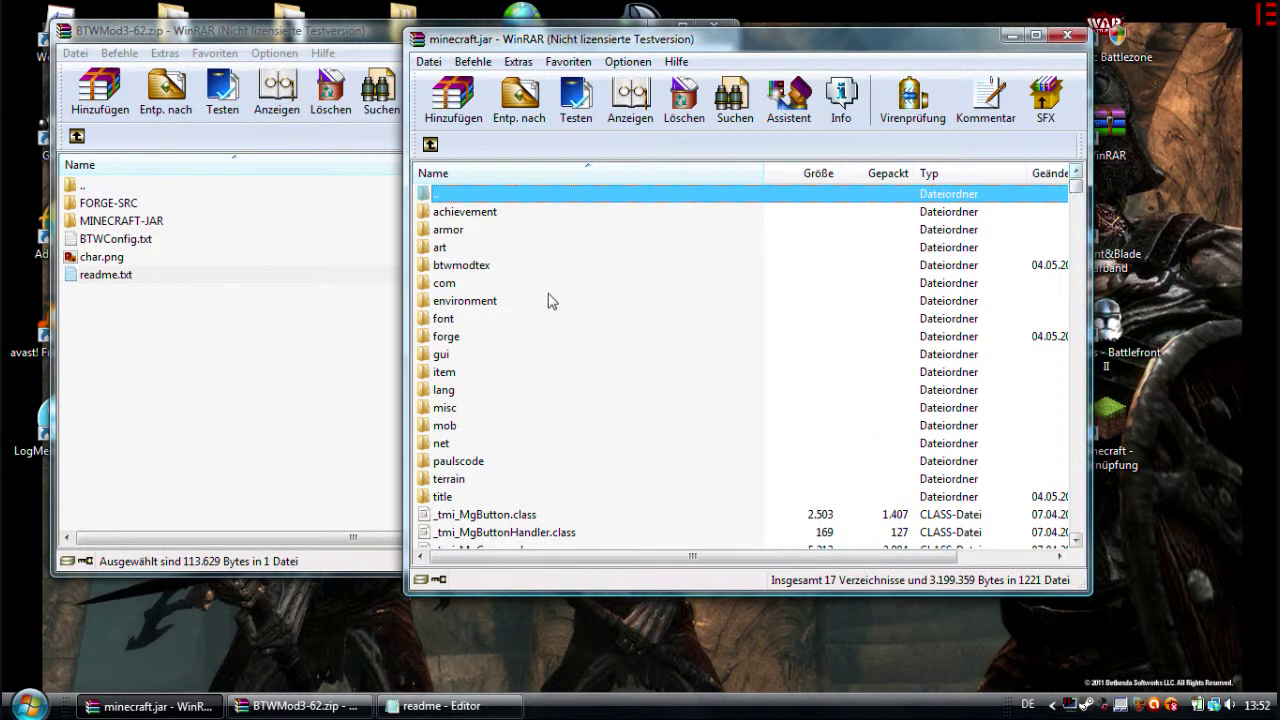
left_click(1036, 36)
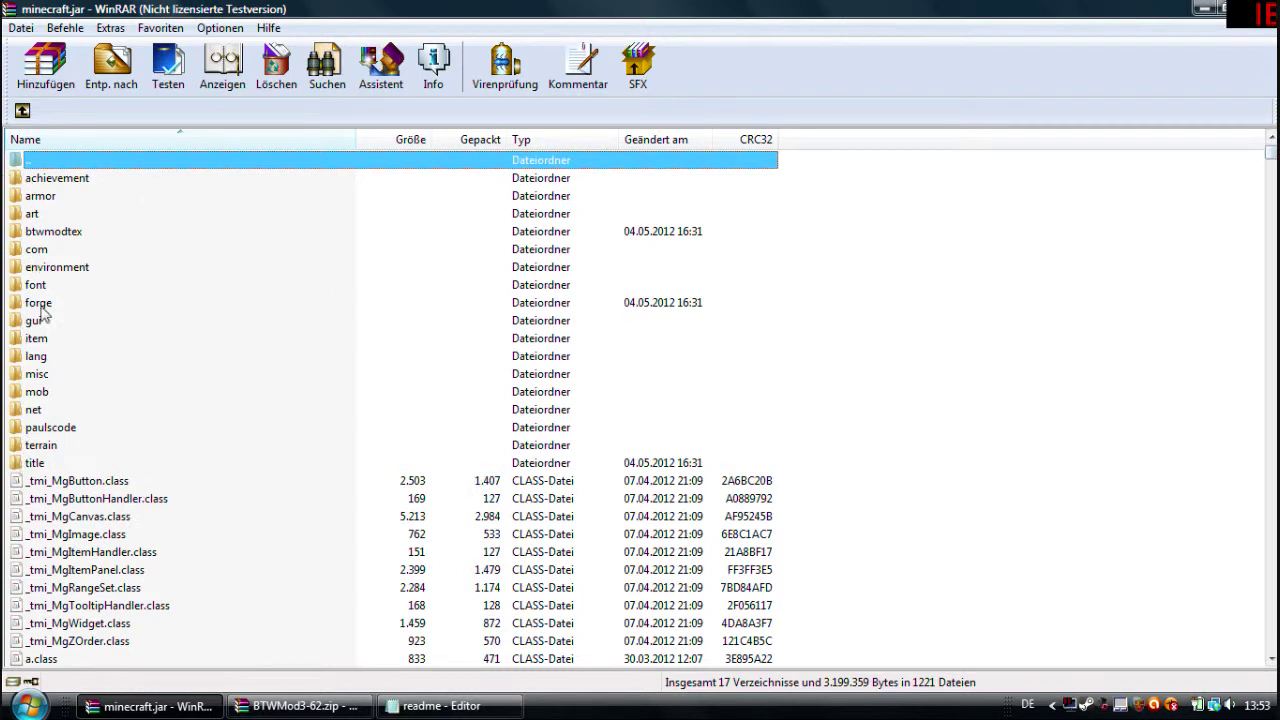
double_click(46, 181)
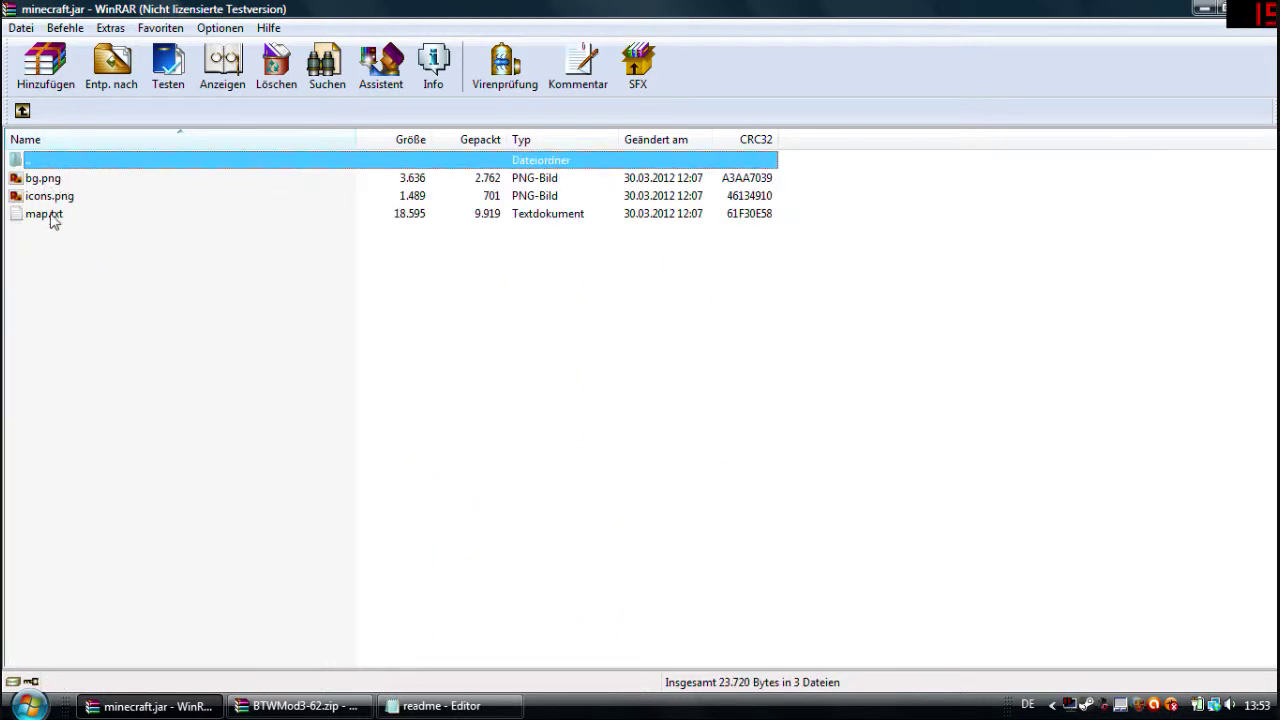
left_click(23, 111)
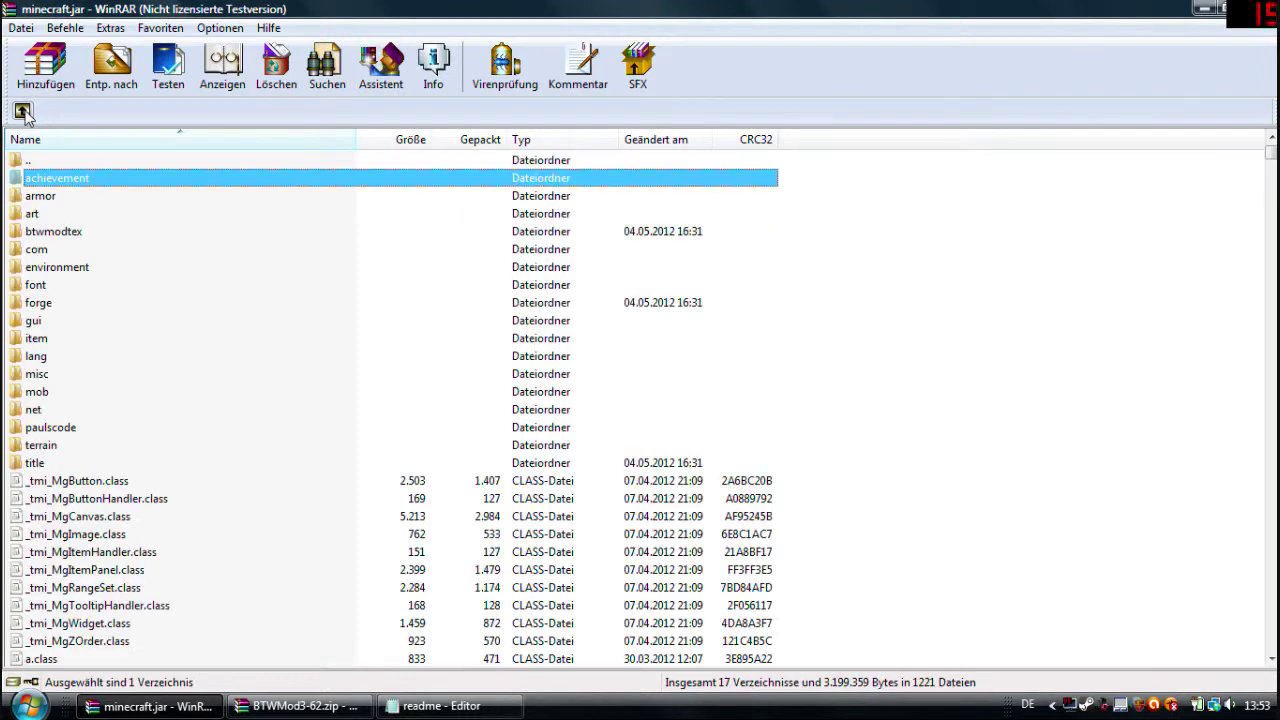
left_click(1240, 8)
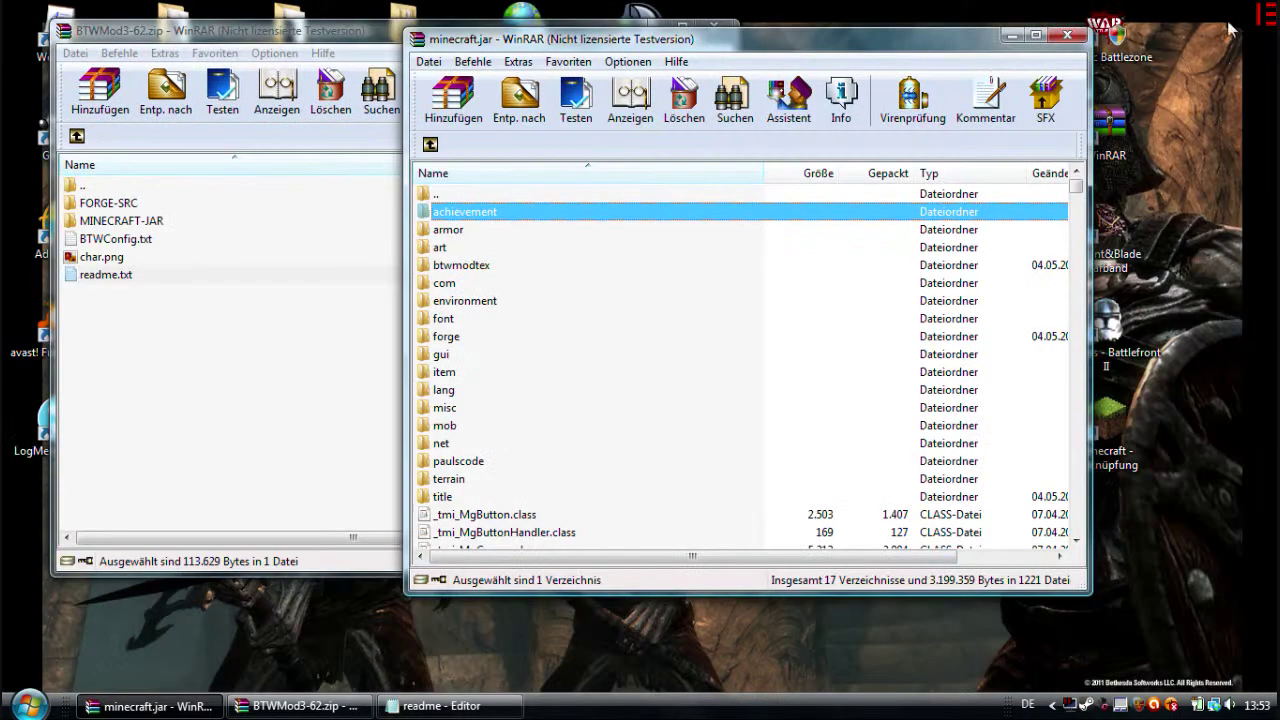
mouse_move(1076, 186)
left_mouse_down()
mouse_move(1069, 529)
mouse_move(1062, 188)
left_mouse_up()
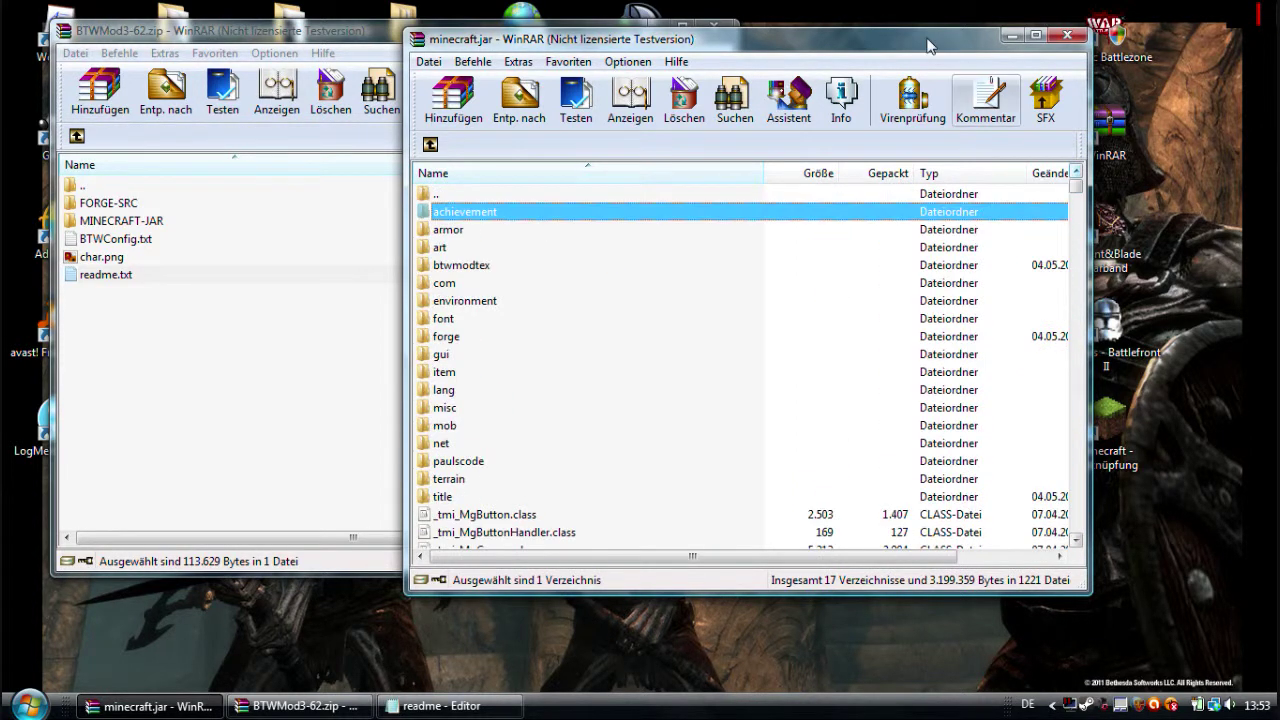
- Try to copy everything except the parent folder entry from BTWMod3-62.zip's MINECRAFT-JAR folder into minecraft.jar
left_click_drag(921, 38, 1086, 34)
left_click(155, 221)
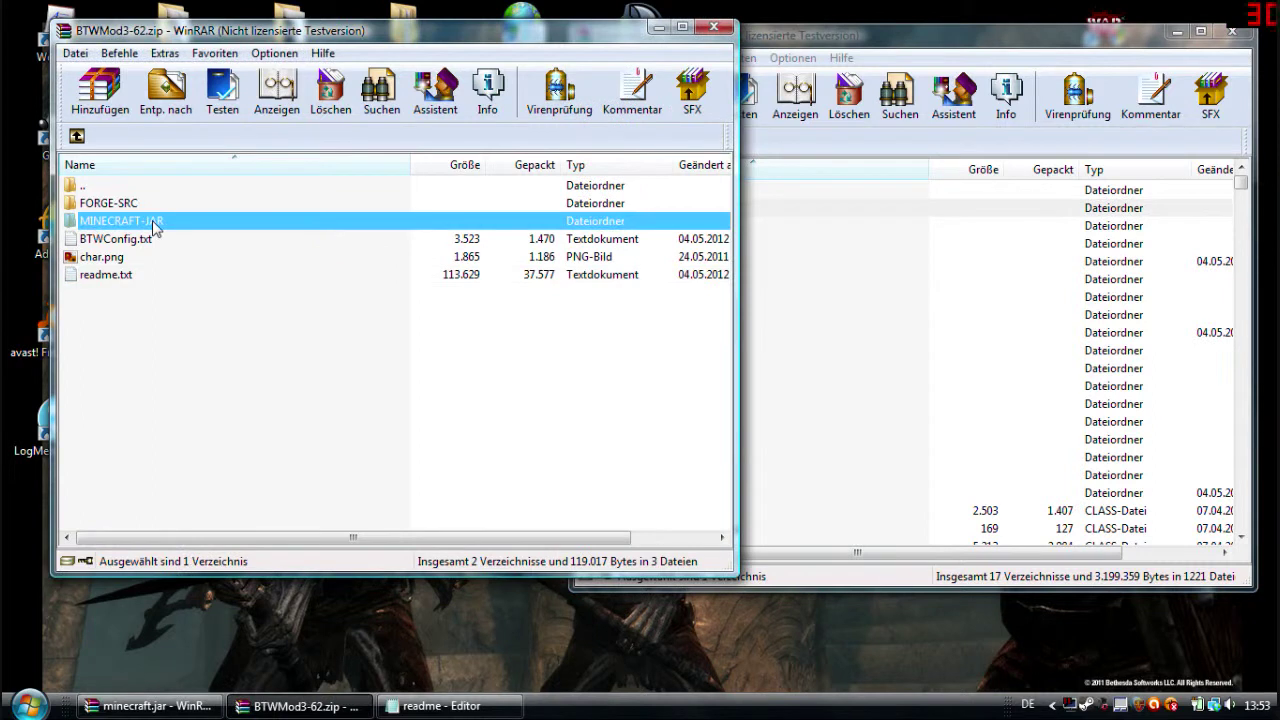
double_click(153, 222)
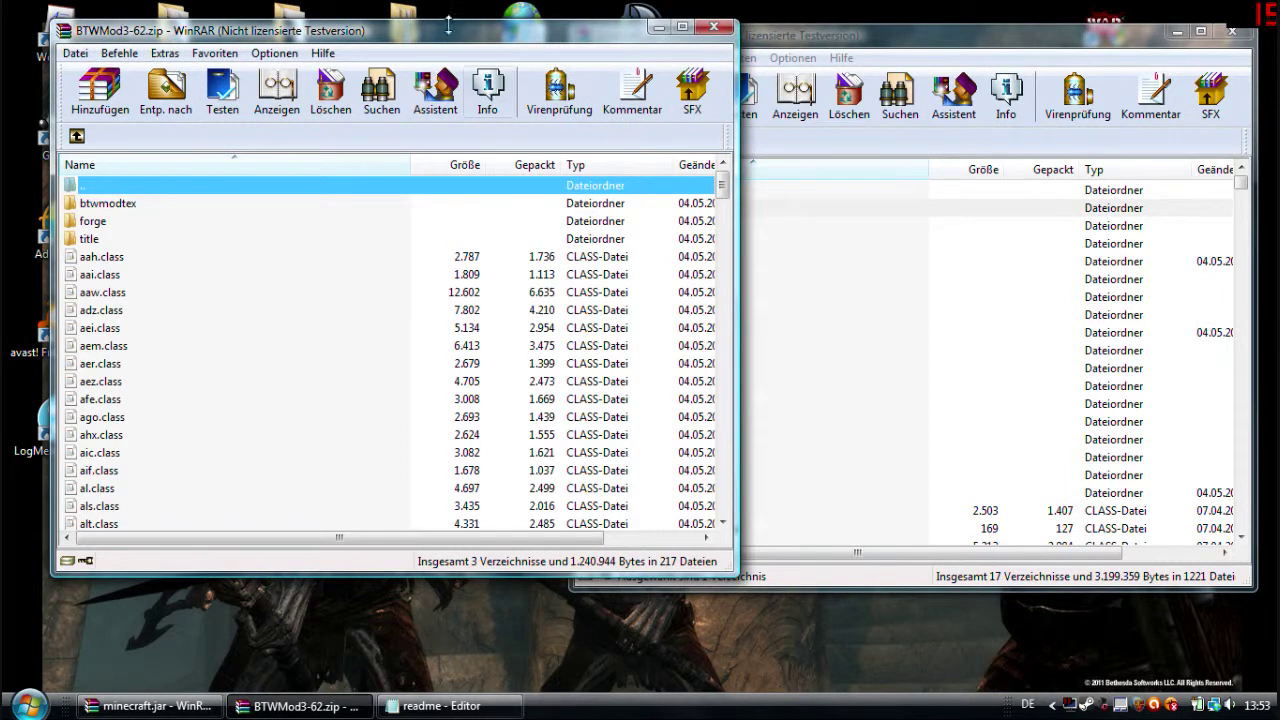
left_click_drag(418, 35, 483, 34)
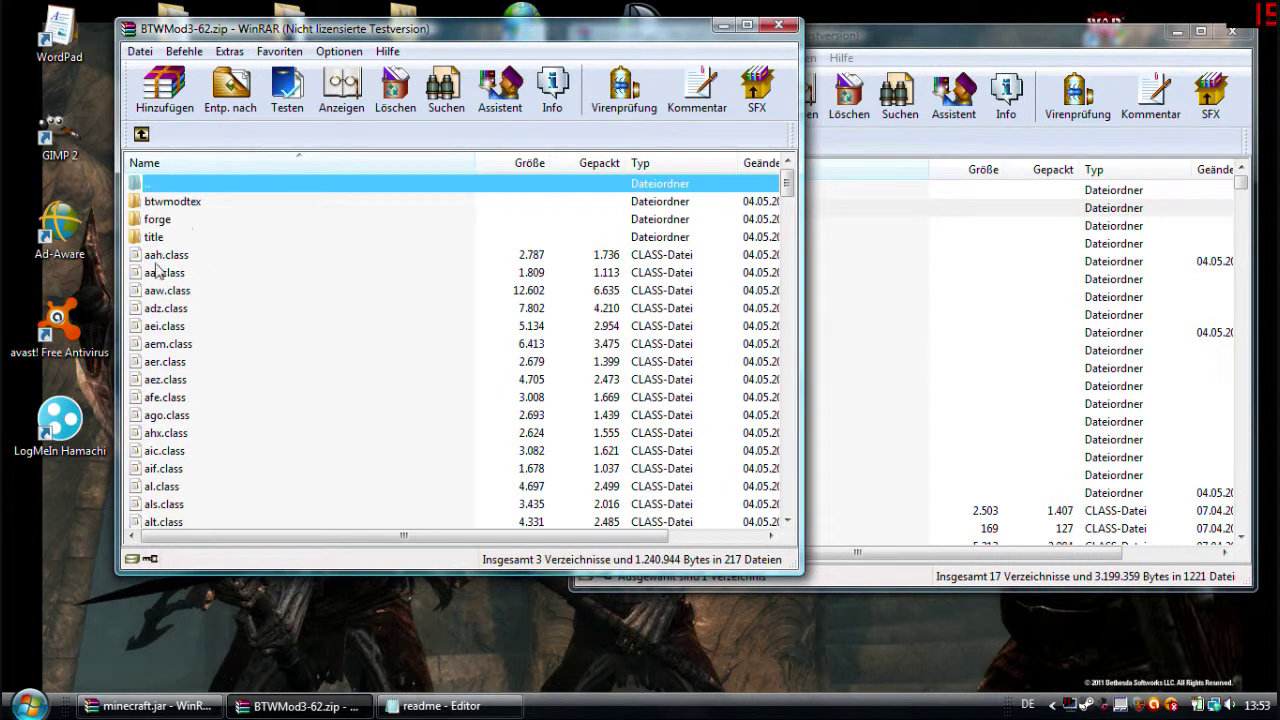
key("ctrl+a")
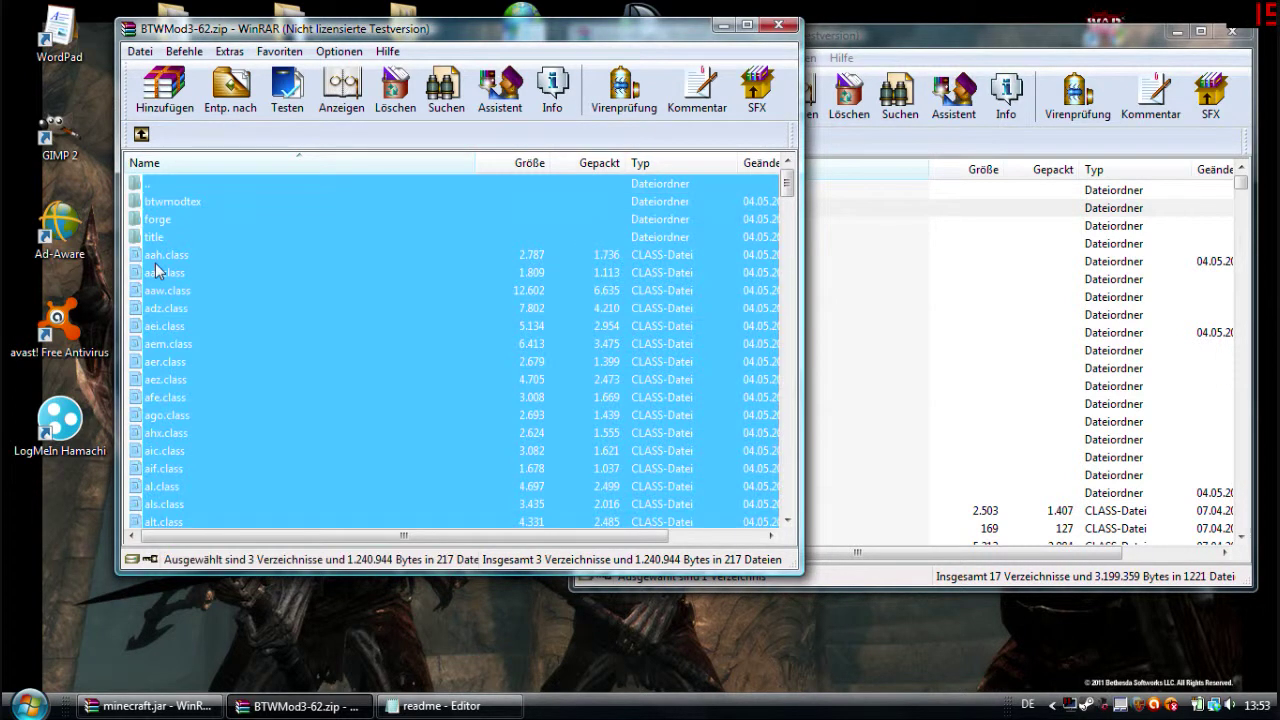
left_click(202, 184, "ctrl")
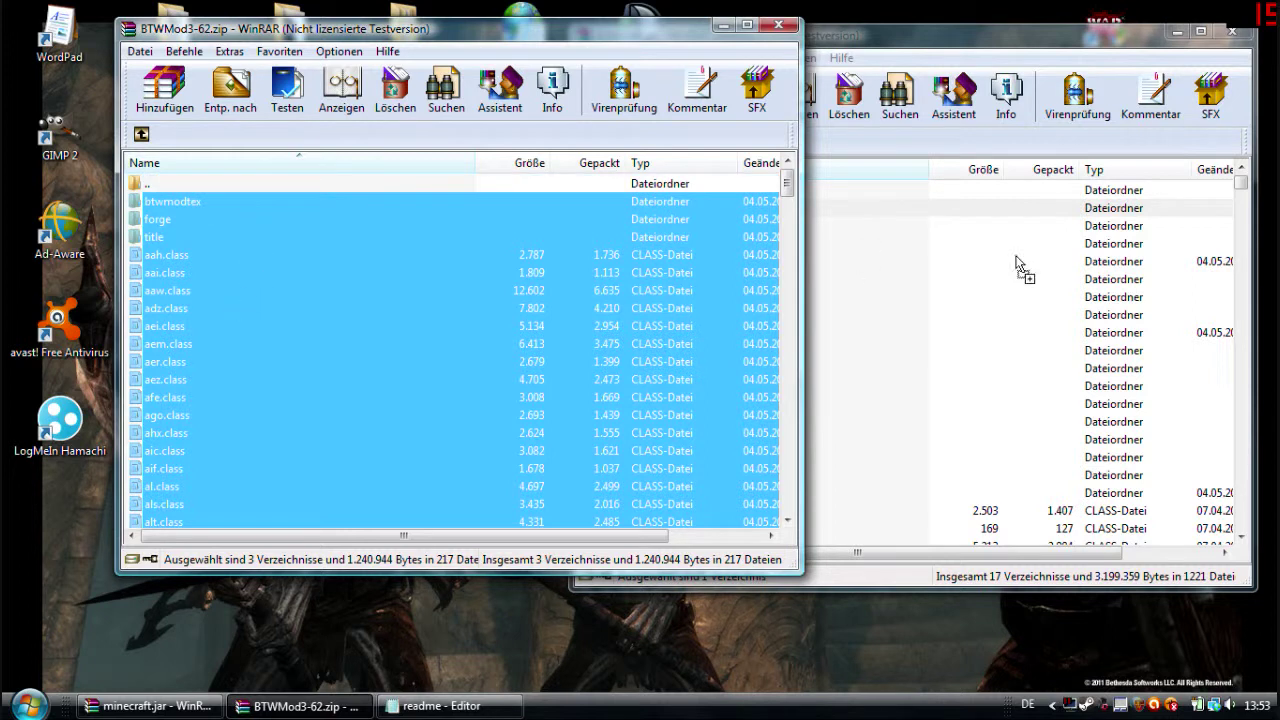
- Close the BTWMod3-62.zip and minecraft.jar archives and the readme
left_click(788, 40)
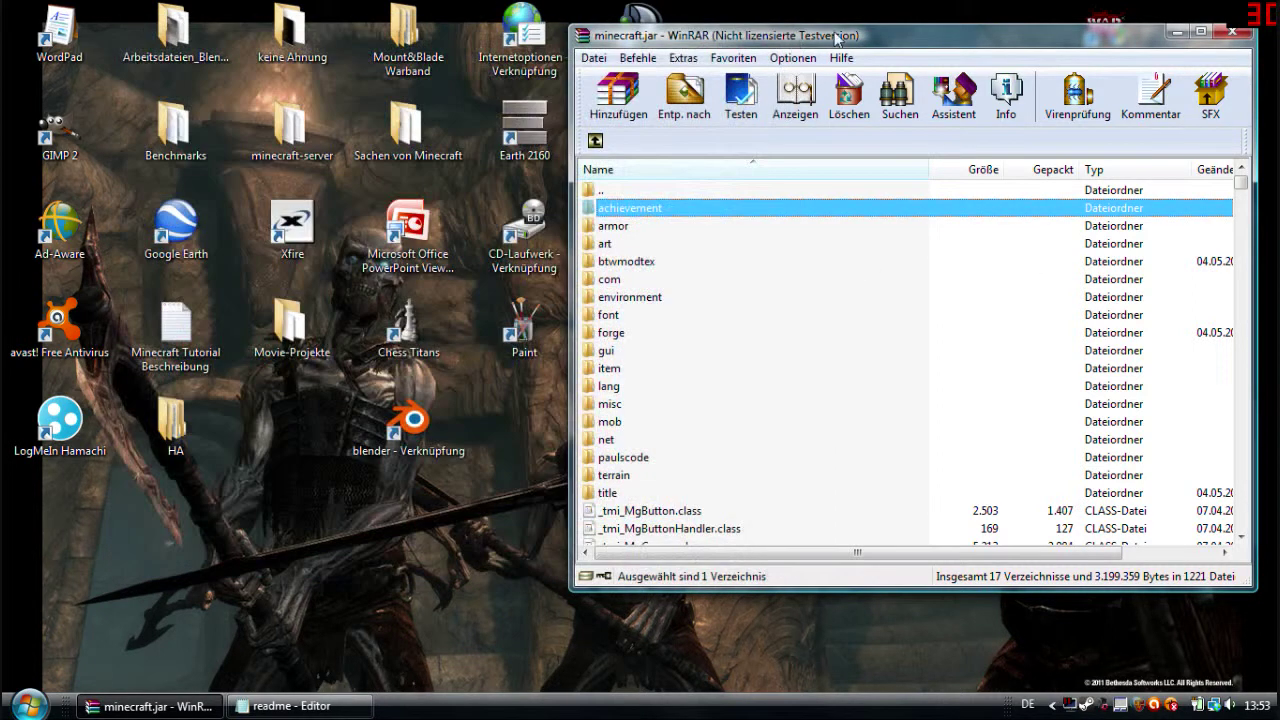
left_click_drag(836, 38, 388, 40)
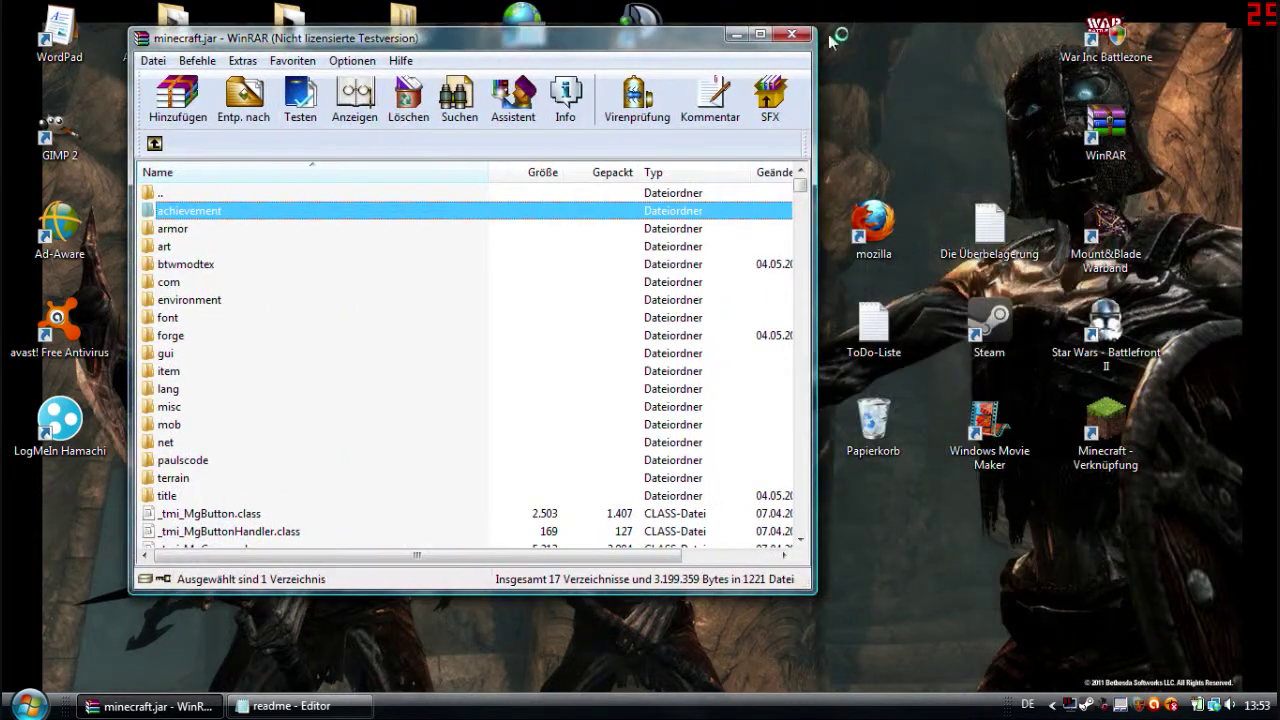
left_click(791, 35)
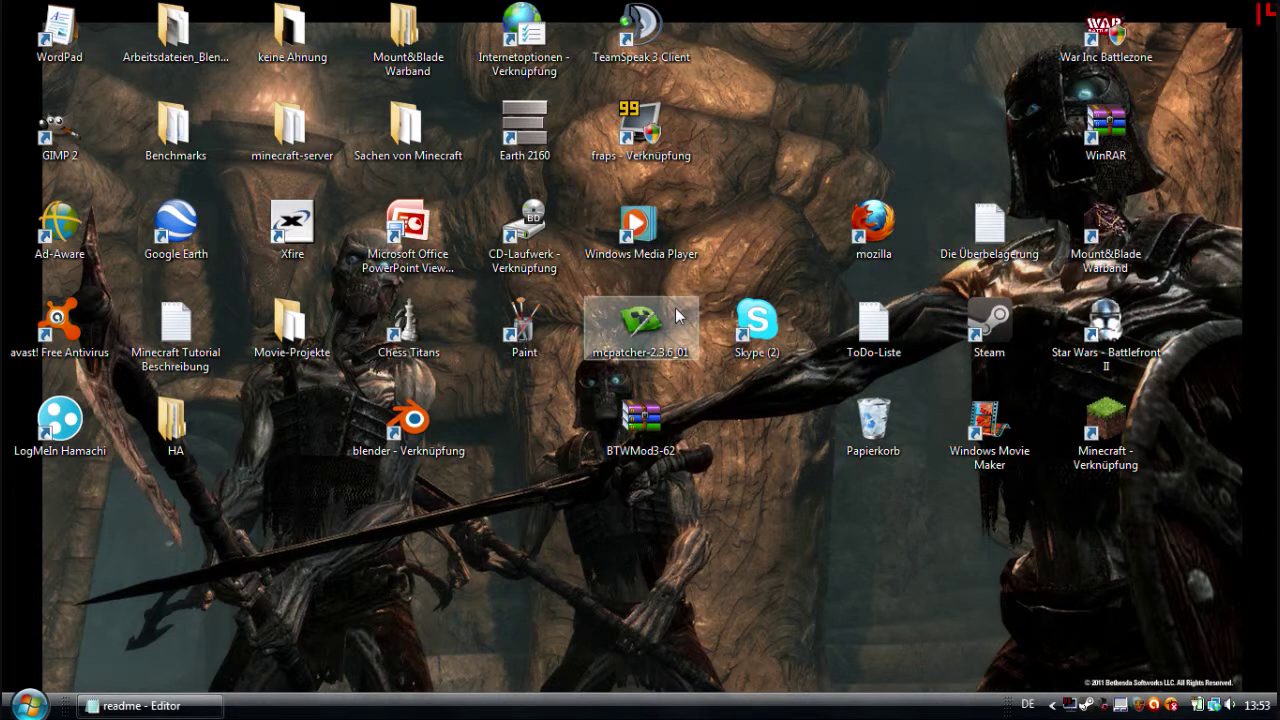
left_click(145, 706)
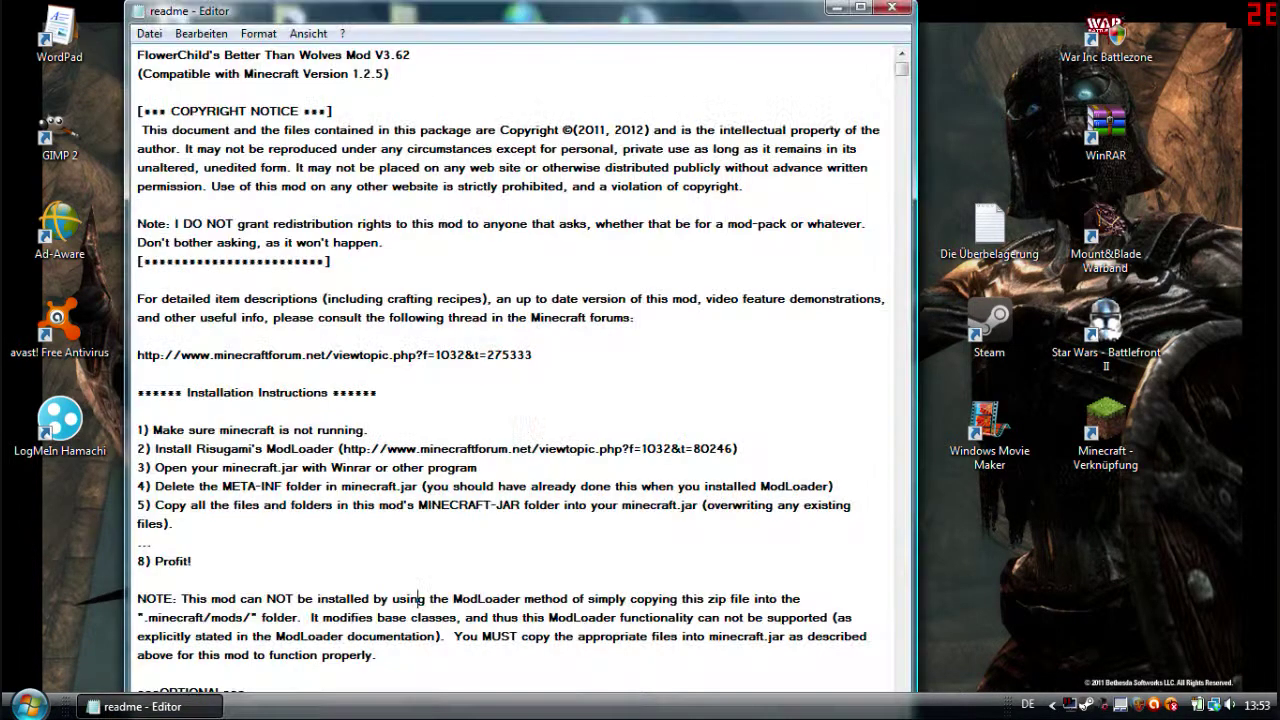
left_click(888, 10)
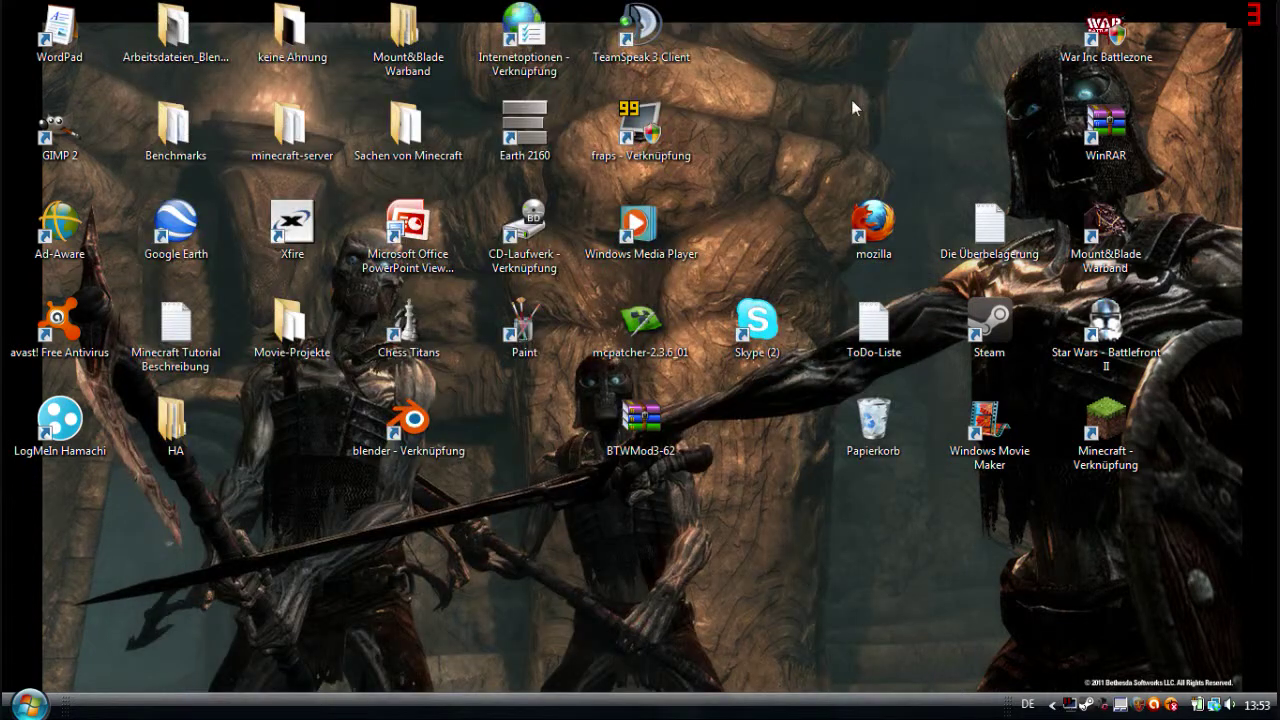